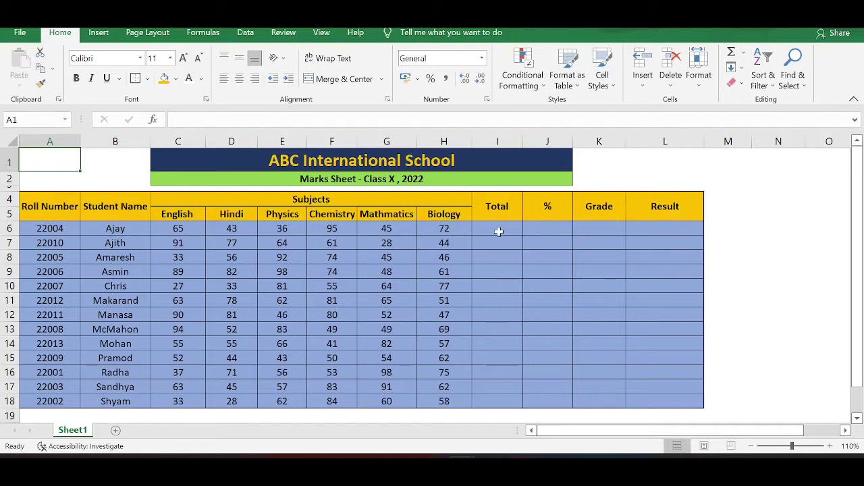
Step: Enter =SUM(C6:H6) in I6 and fill it down to I18 for all 13 students
{"action": "left_click", "coordinate": [499, 231]}
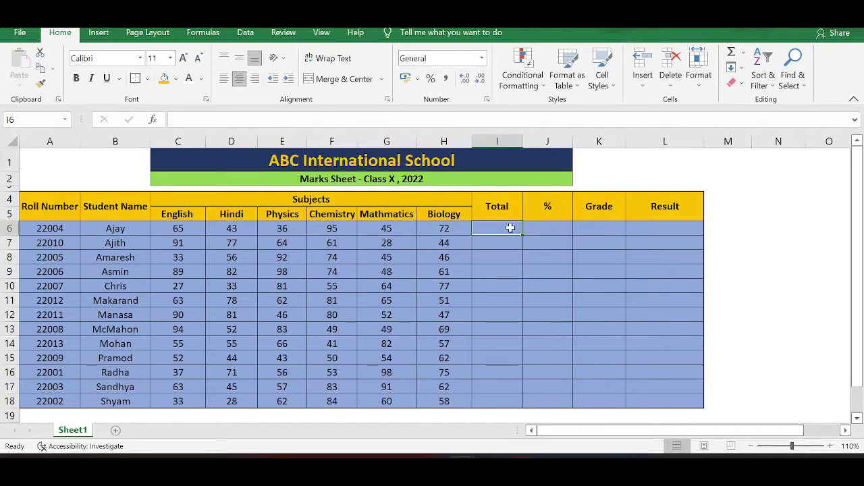
{"action": "type", "text": "=SUM"}
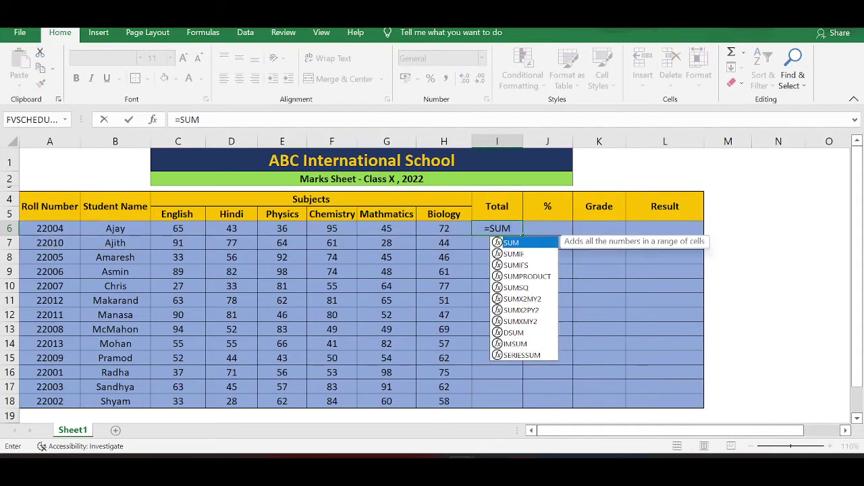
{"action": "type", "text": "("}
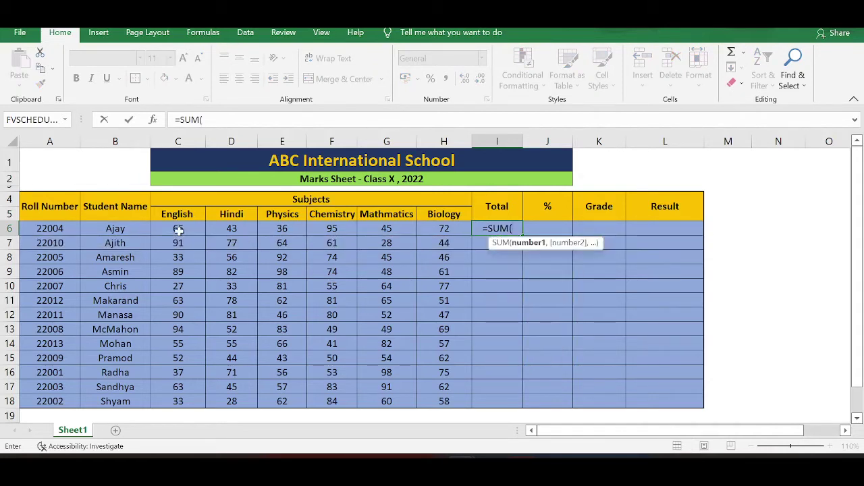
{"action": "left_click_drag", "start_coordinate": [177, 230], "coordinate": [440, 232]}
{"action": "type", "text": ")"}
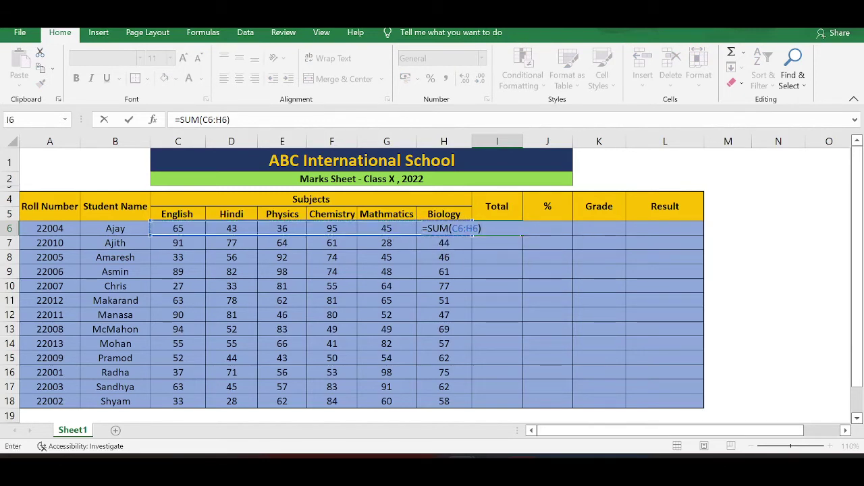
{"action": "key", "text": "ctrl+Return"}
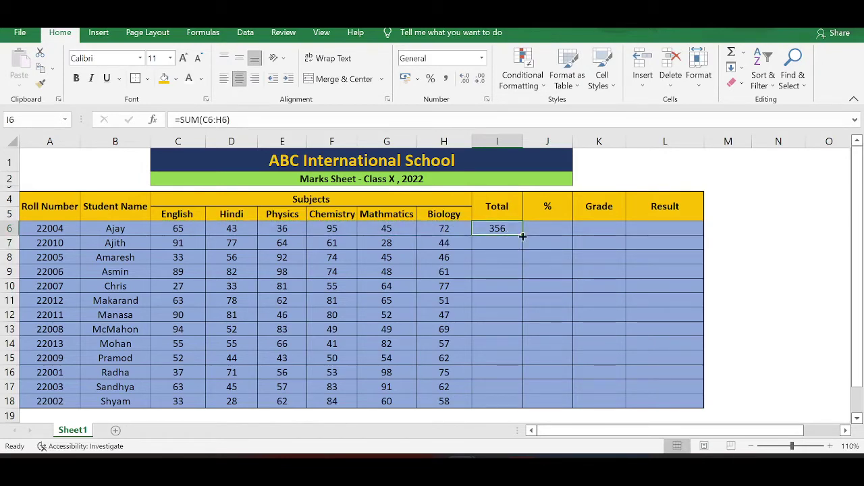
{"action": "left_click_drag", "start_coordinate": [520, 234], "coordinate": [516, 402]}
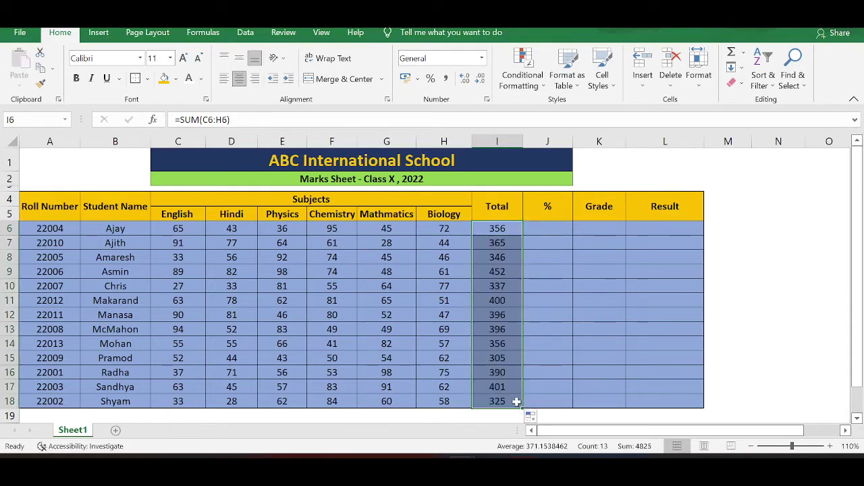
{"action": "left_click", "coordinate": [495, 229]}
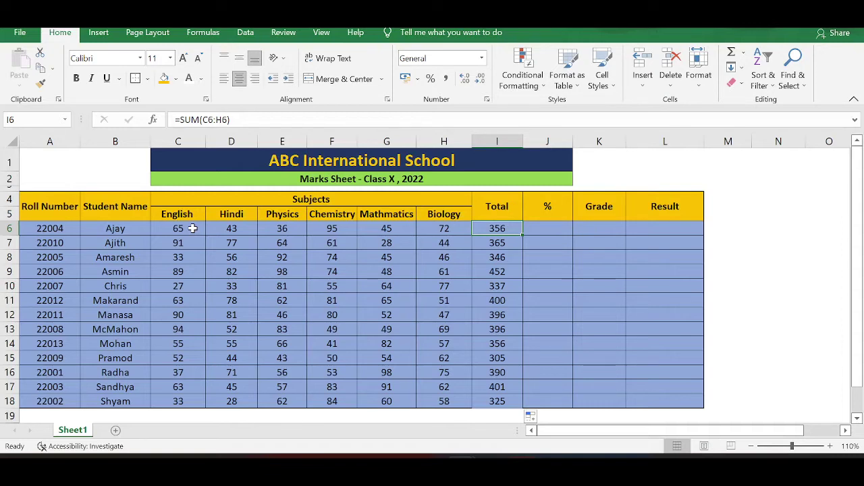
Step: Enter =I6/600 in J6, fill it down to J18, and apply Percent Style
{"action": "key", "text": "Right"}
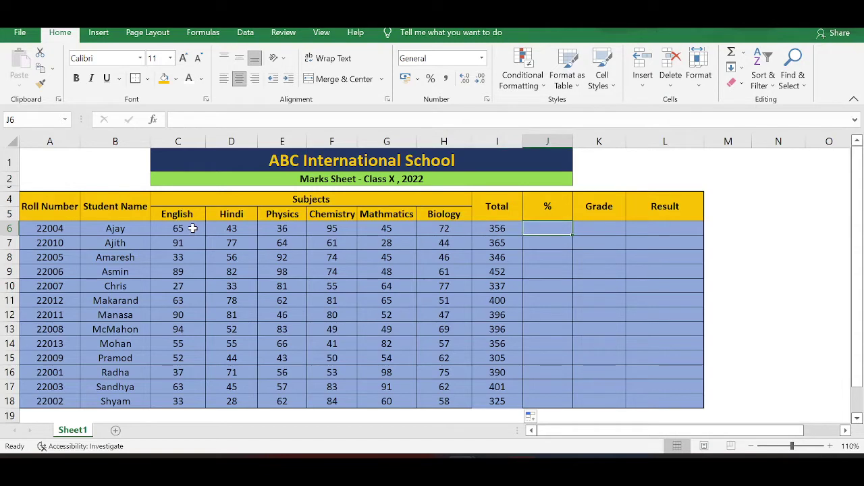
{"action": "type", "text": "="}
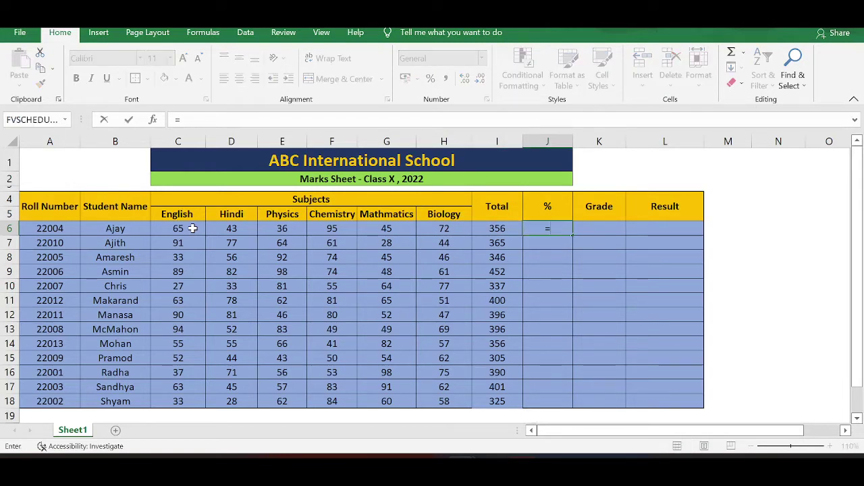
{"action": "left_click", "coordinate": [497, 228]}
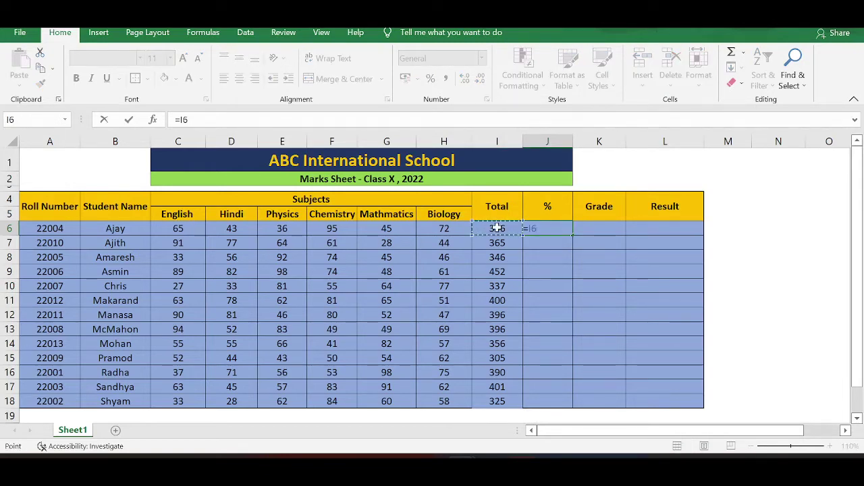
{"action": "type", "text": "/600"}
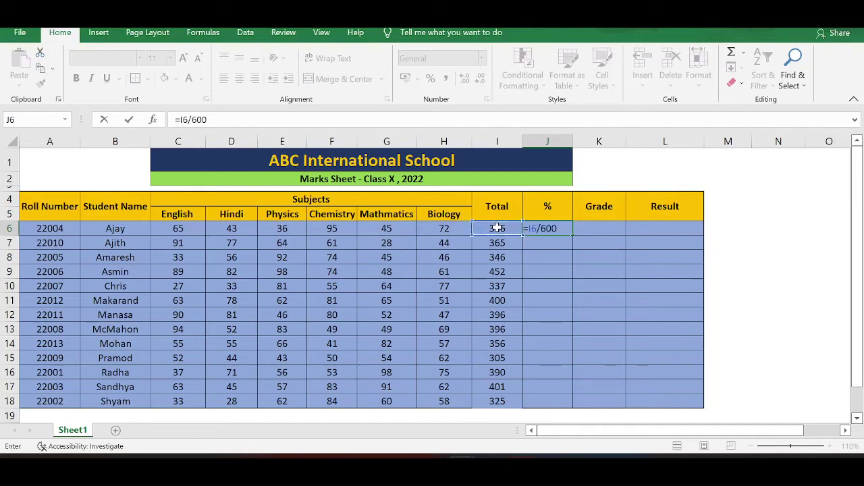
{"action": "type", "text": ")"}
{"action": "key", "text": "BackSpace"}
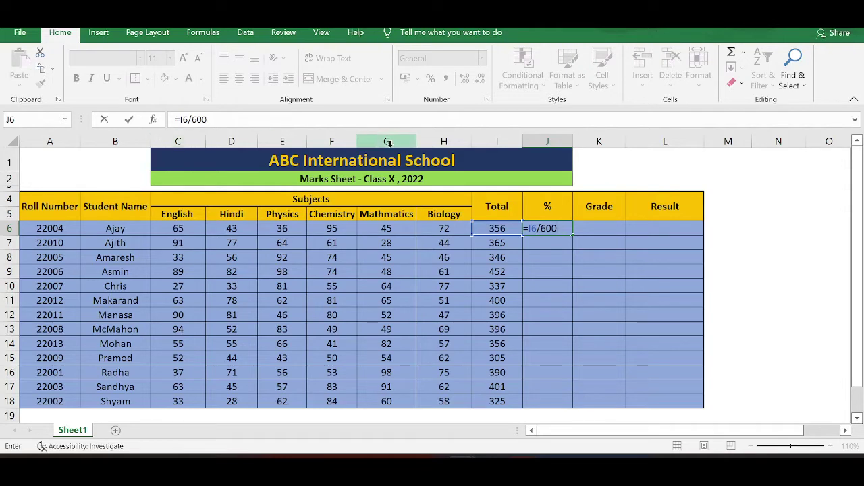
{"action": "key", "text": "ctrl+Return"}
{"action": "left_click_drag", "start_coordinate": [572, 235], "coordinate": [559, 401]}
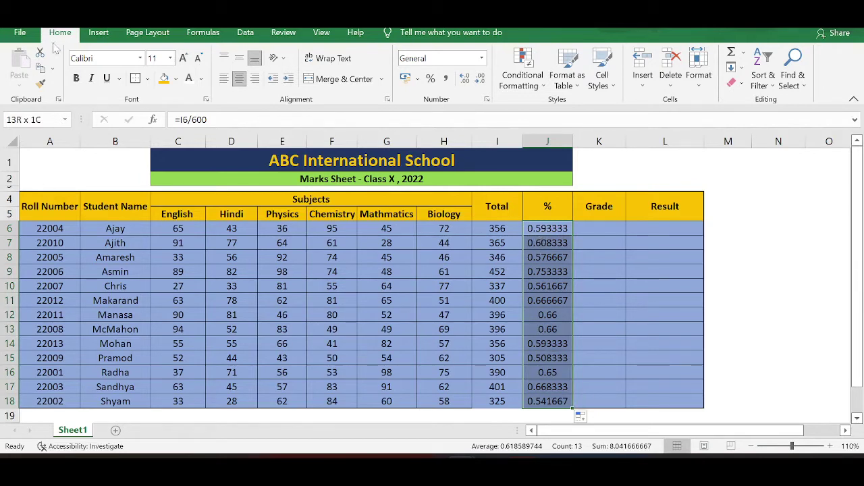
{"action": "left_click", "coordinate": [431, 79]}
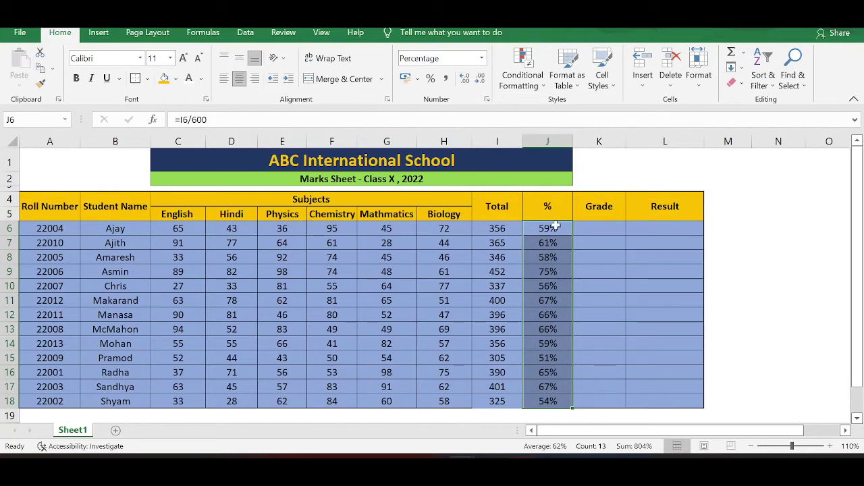
Step: Move to the P:Q grade table and step through the Above 80% A to 50–60% C bands
{"action": "left_click", "coordinate": [604, 231]}
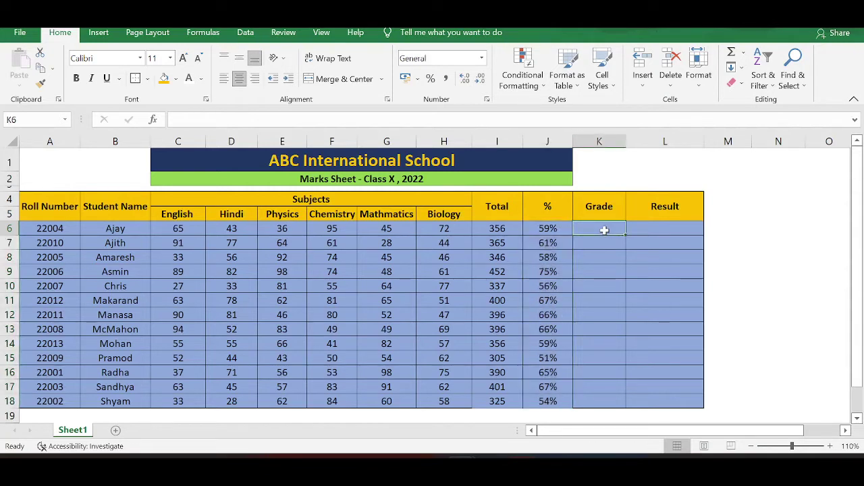
{"action": "key", "text": "Down"}
{"action": "key", "text": "Right"}
{"action": "key", "text": "Right"}
{"action": "key", "text": "Right"}
{"action": "key", "text": "Right"}
{"action": "key", "text": "Right"}
{"action": "key", "text": "Right"}
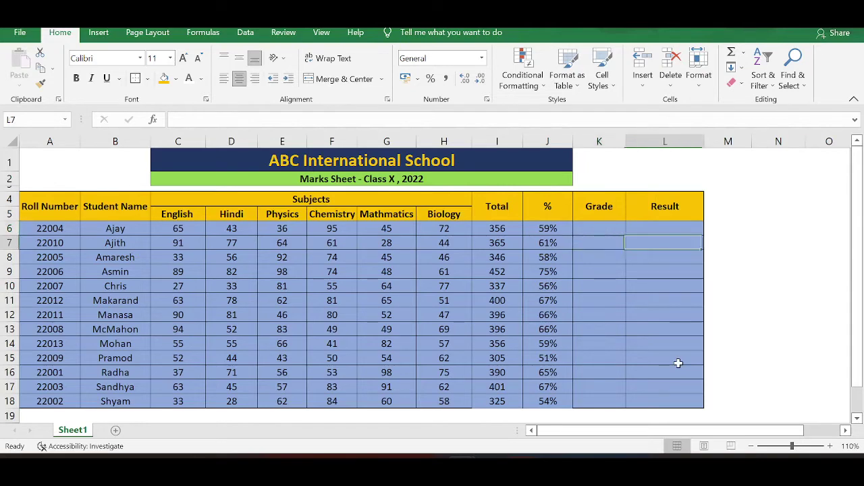
{"action": "key", "text": "Right"}
{"action": "key", "text": "Left"}
{"action": "key", "text": "Left"}
{"action": "key", "text": "Up"}
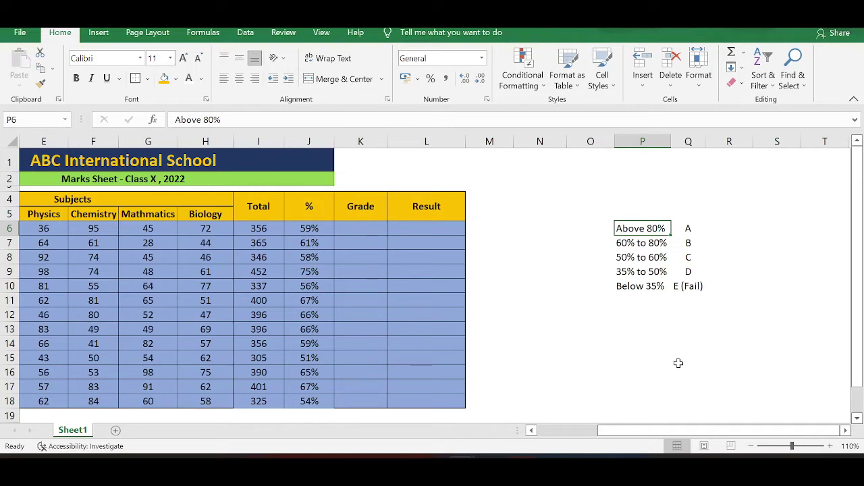
{"action": "key", "text": "Tab"}
{"action": "key", "text": "Return"}
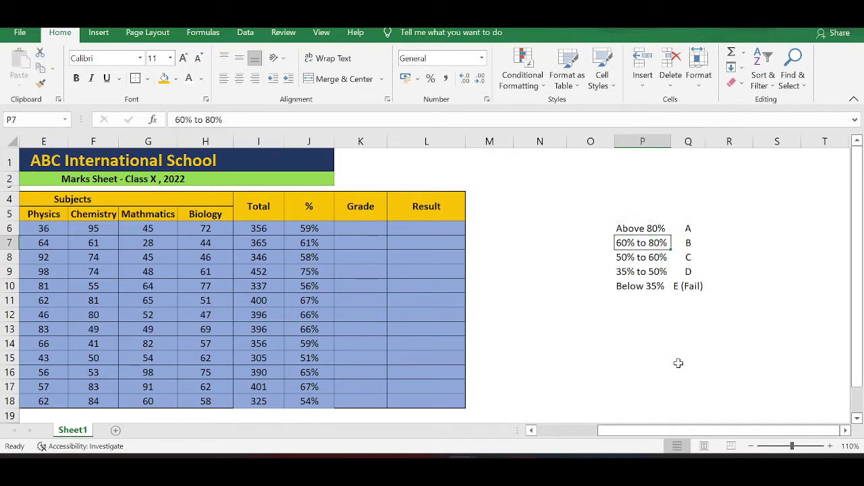
{"action": "key", "text": "Tab"}
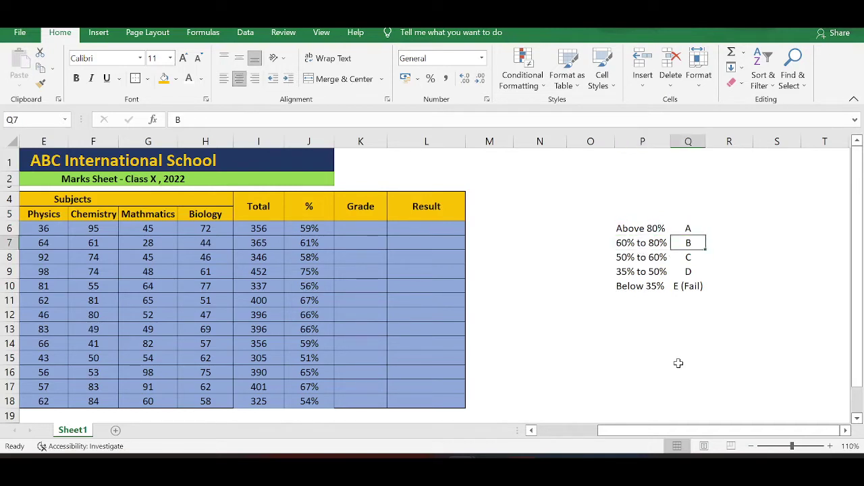
{"action": "key", "text": "Down"}
{"action": "key", "text": "Left"}
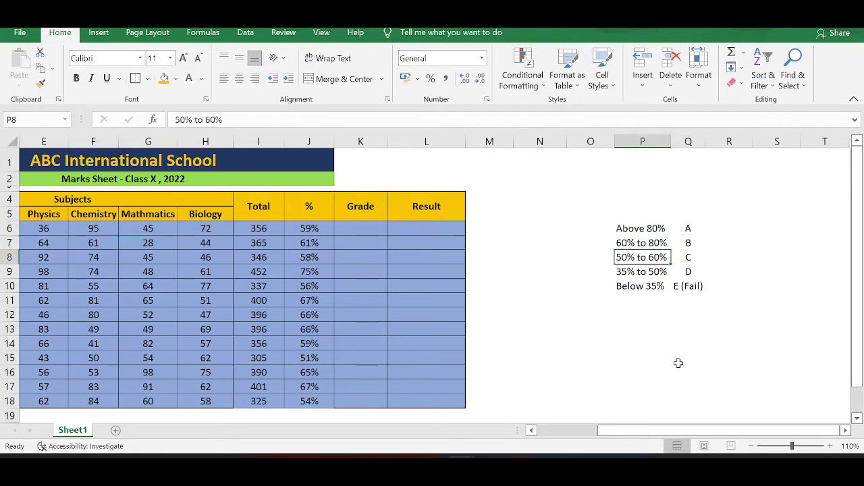
{"action": "key", "text": "Tab"}
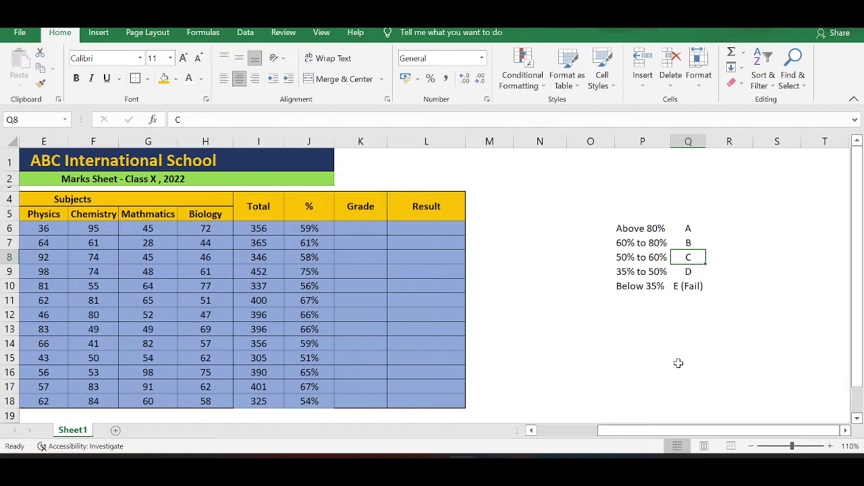
Step: Start K6's grade formula as =IF(J6>80%,"A",IF(J6>60%,"B",
{"action": "key", "text": "Left"}
{"action": "key", "text": "Left"}
{"action": "key", "text": "Left"}
{"action": "key", "text": "Left"}
{"action": "key", "text": "Left"}
{"action": "key", "text": "Left"}
{"action": "key", "text": "Up"}
{"action": "key", "text": "Up"}
{"action": "type", "text": "=i"}
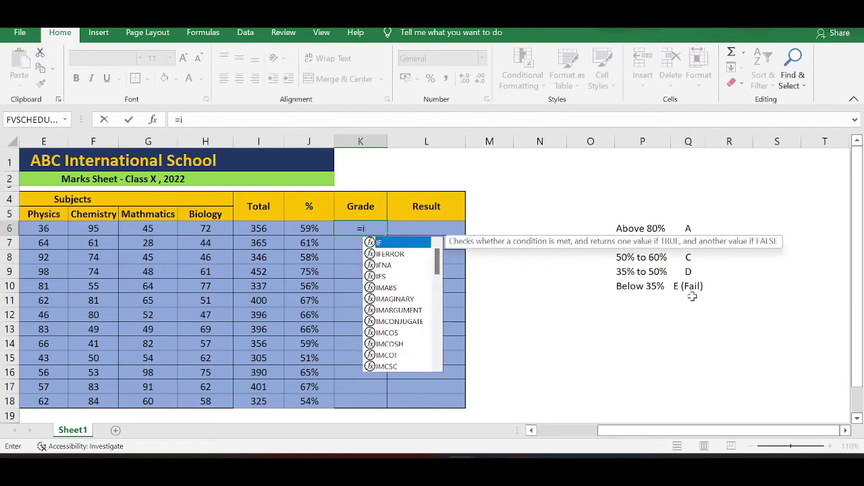
{"action": "type", "text": "f"}
{"action": "key", "text": "Tab"}
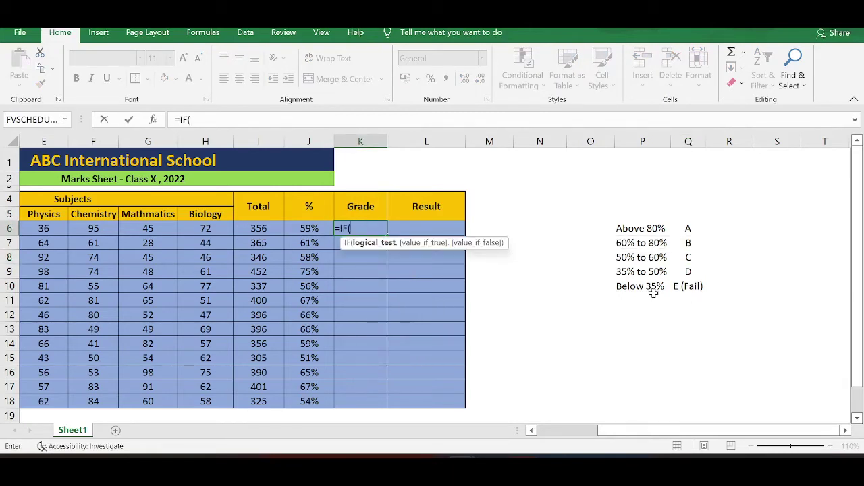
{"action": "left_click", "coordinate": [302, 228]}
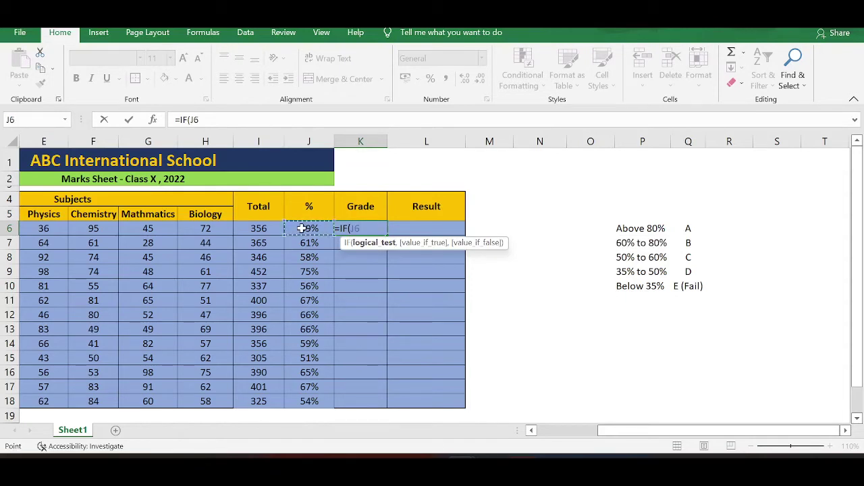
{"action": "type", "text": ">80%,"}
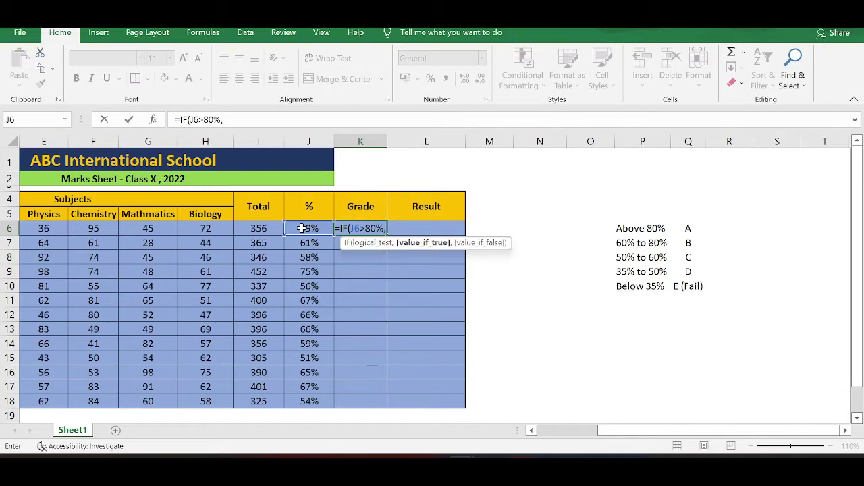
{"action": "type", "text": "\"A\","}
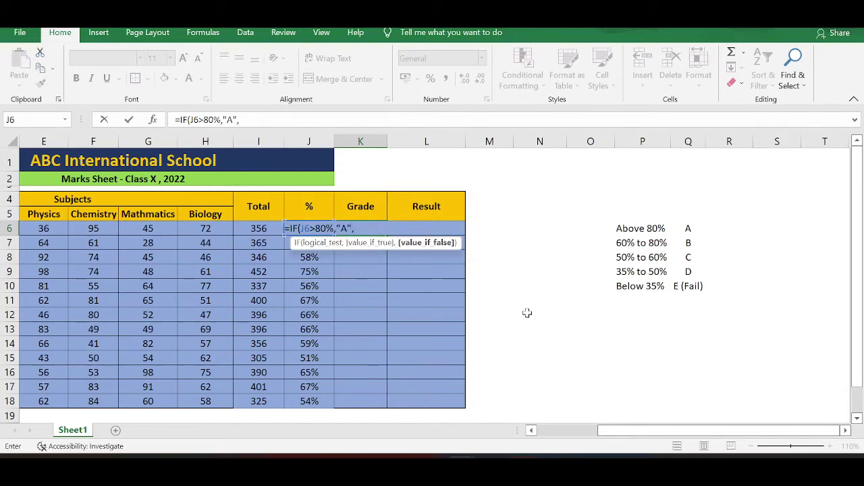
{"action": "type", "text": "IF("}
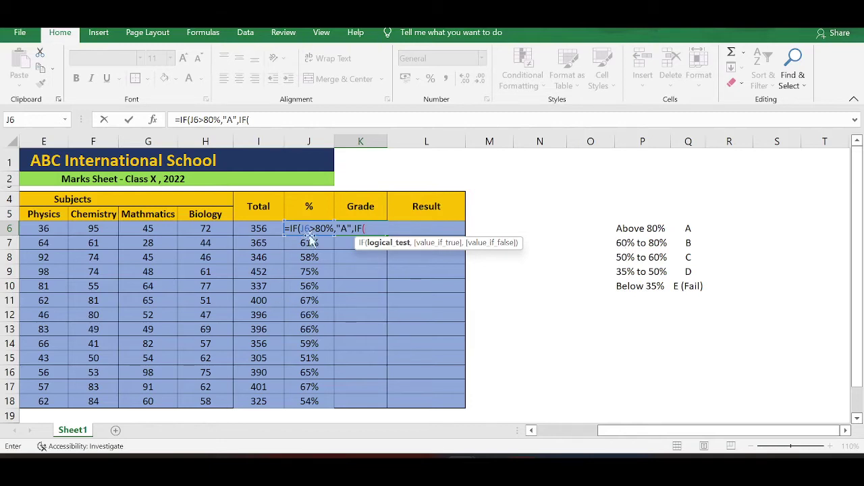
{"action": "type", "text": "J6>60%"}
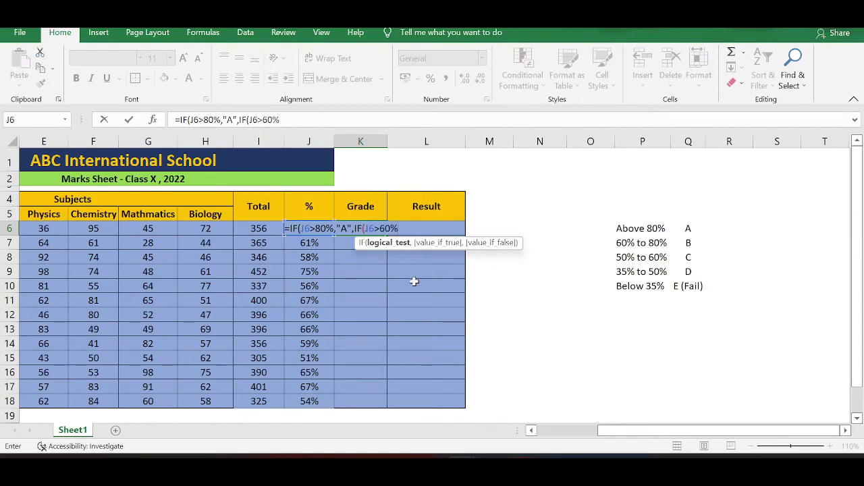
{"action": "type", "text": ","}
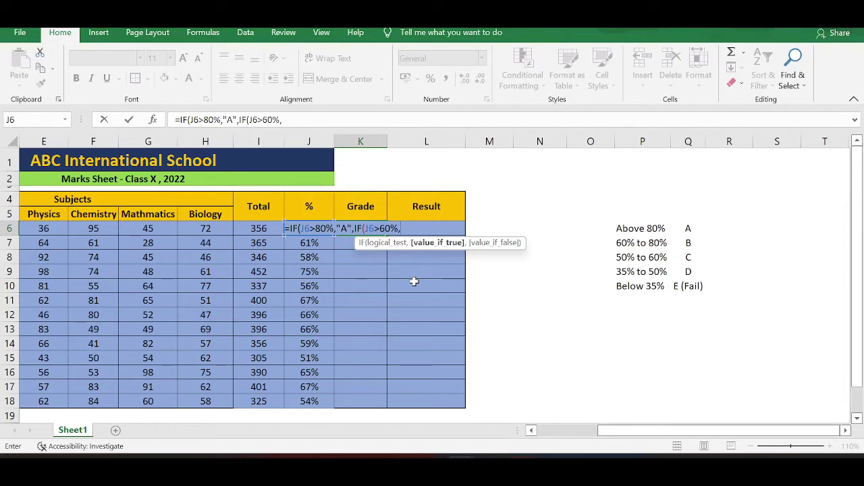
{"action": "type", "text": "\"B"}
{"action": "type", "text": "\"B\""}
Step: Complete K6 with IF(J6>50%,"C",IF(J6>35%,"D","E")))) and commit it, giving grade C
{"action": "type", "text": ","}
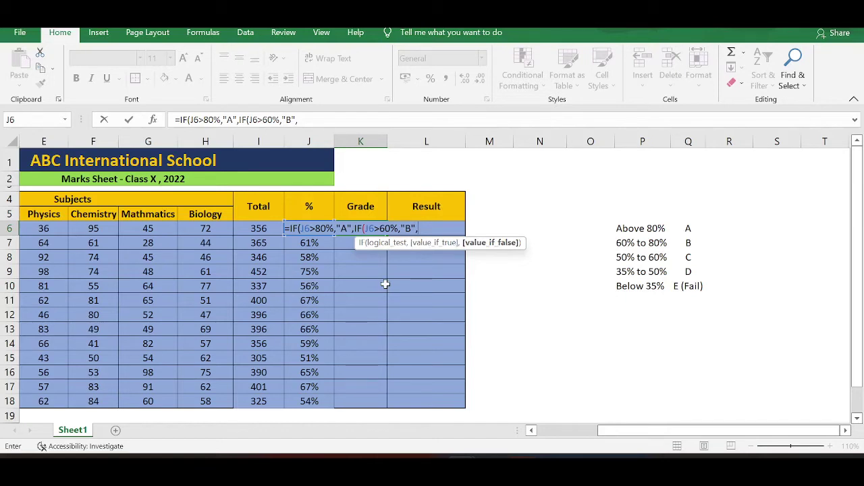
{"action": "type", "text": "IF("}
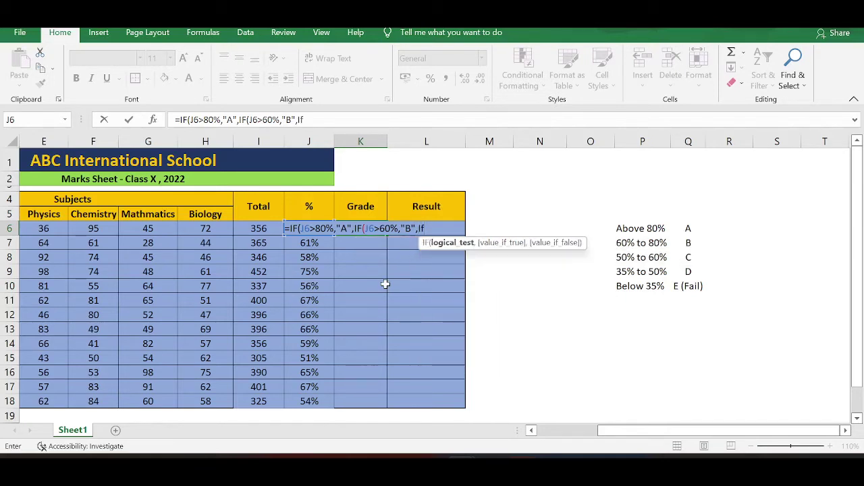
{"action": "type", "text": "J6>"}
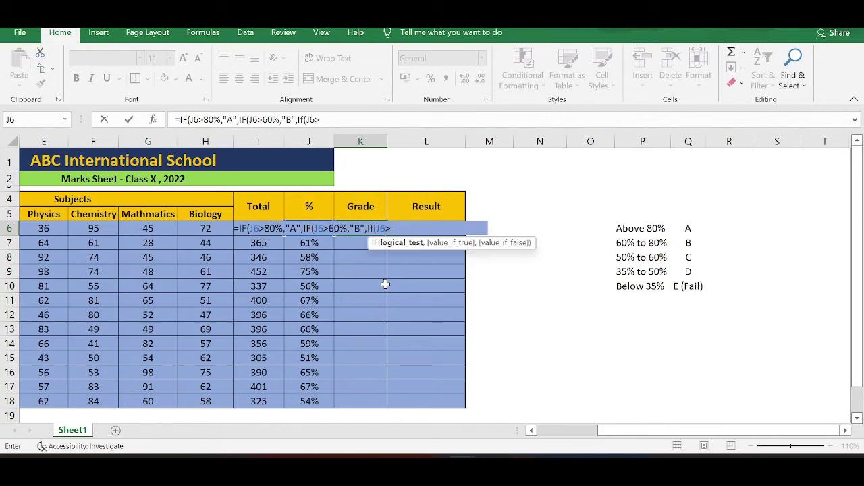
{"action": "type", "text": "50%,"}
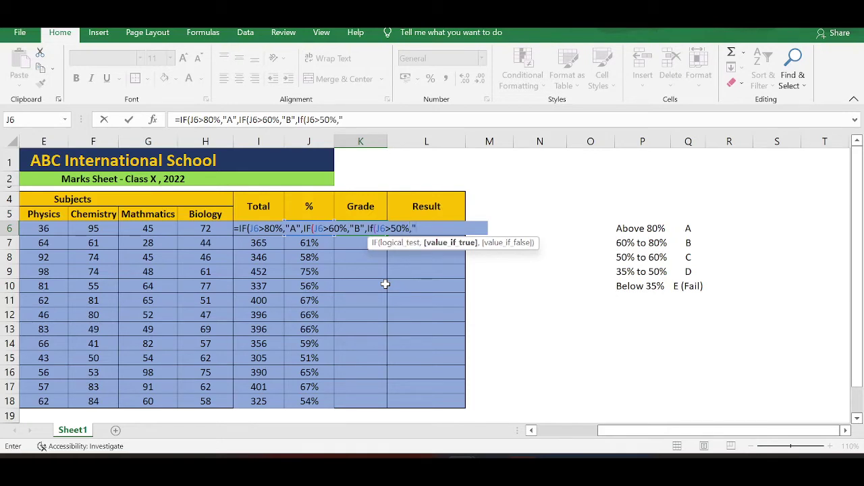
{"action": "type", "text": "\"C\"C"}
{"action": "key", "text": "BackSpace"}
{"action": "type", "text": ","}
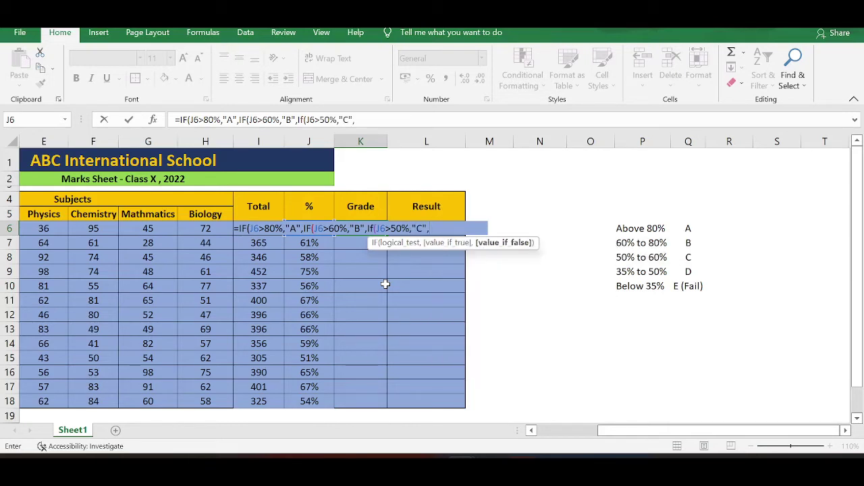
{"action": "type", "text": "IF(J"}
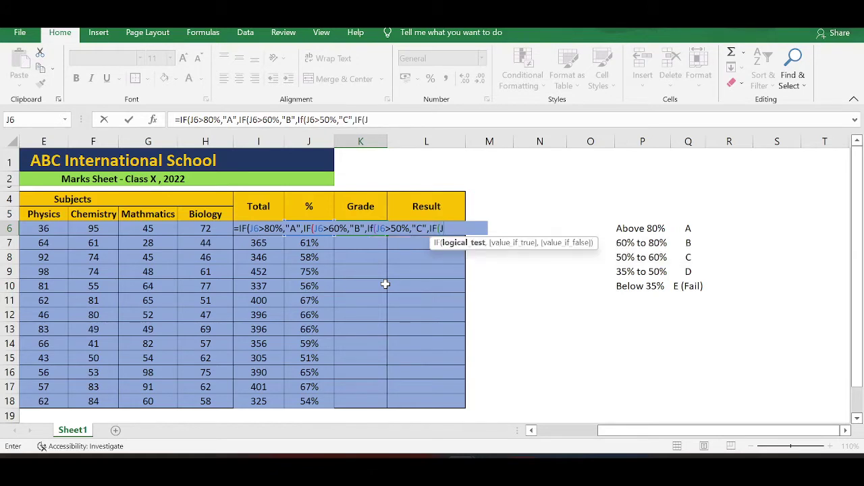
{"action": "type", "text": "6>35%,\""}
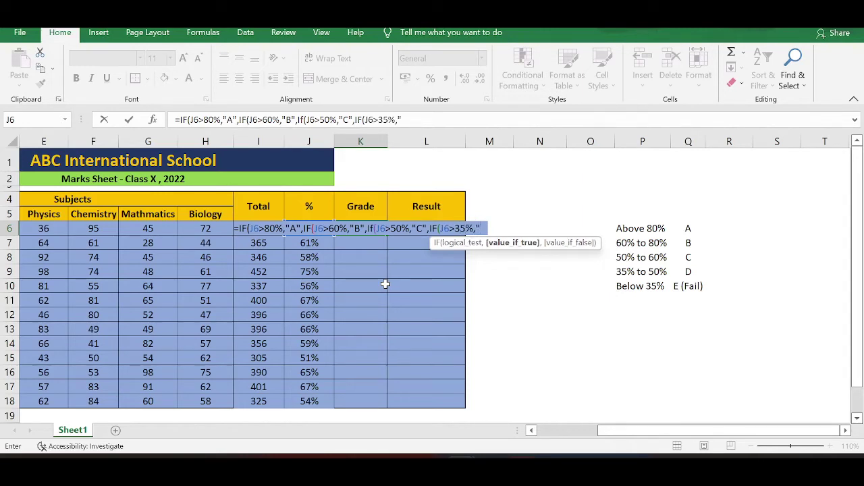
{"action": "type", "text": "D\","}
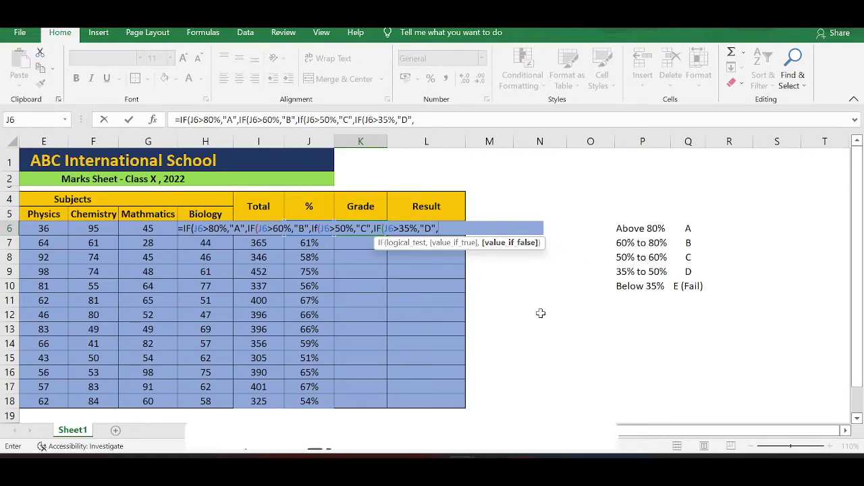
{"action": "type", "text": "\""}
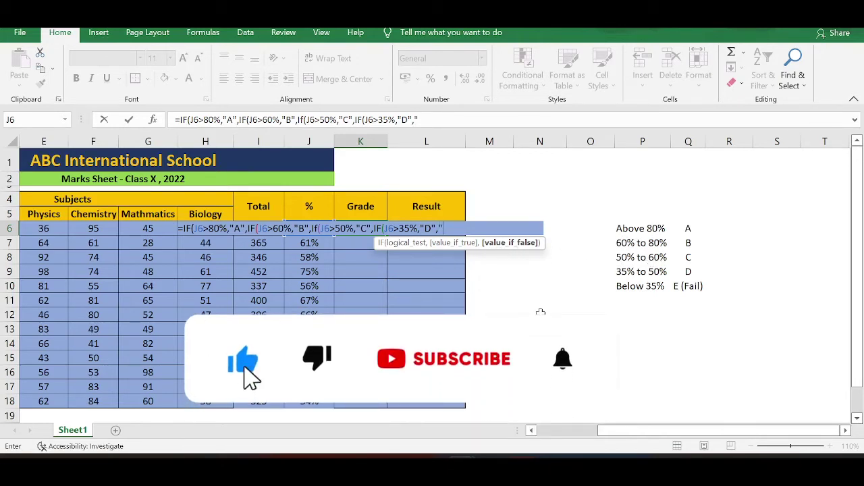
{"action": "type", "text": "E\")"}
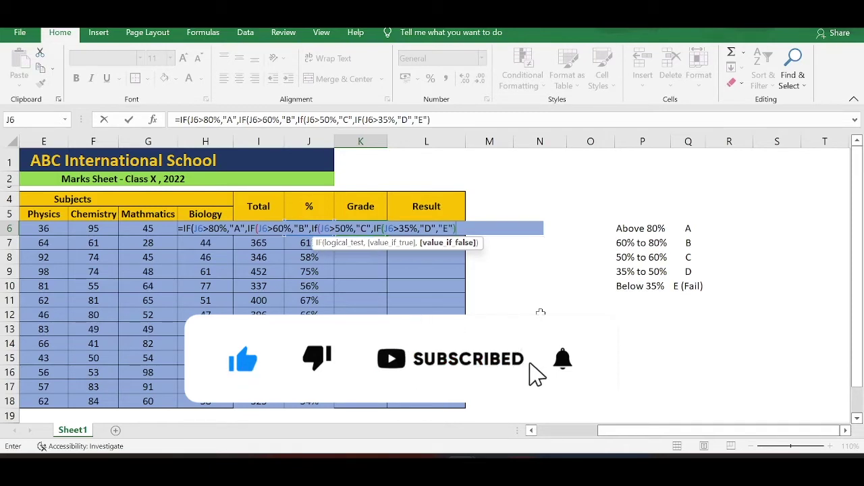
{"action": "type", "text": "))"}
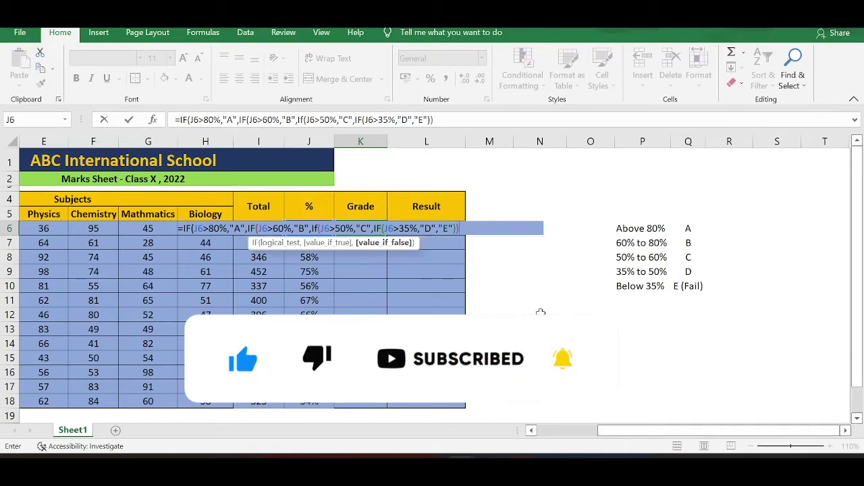
{"action": "type", "text": ")"}
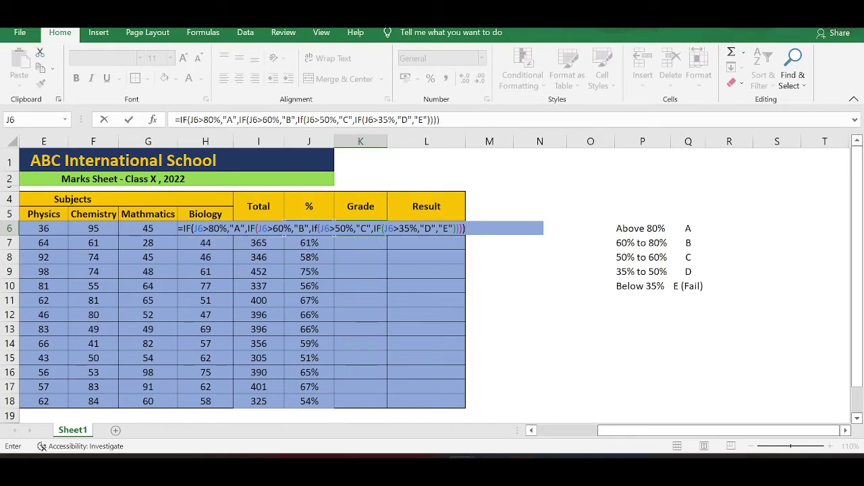
{"action": "key", "text": "Return"}
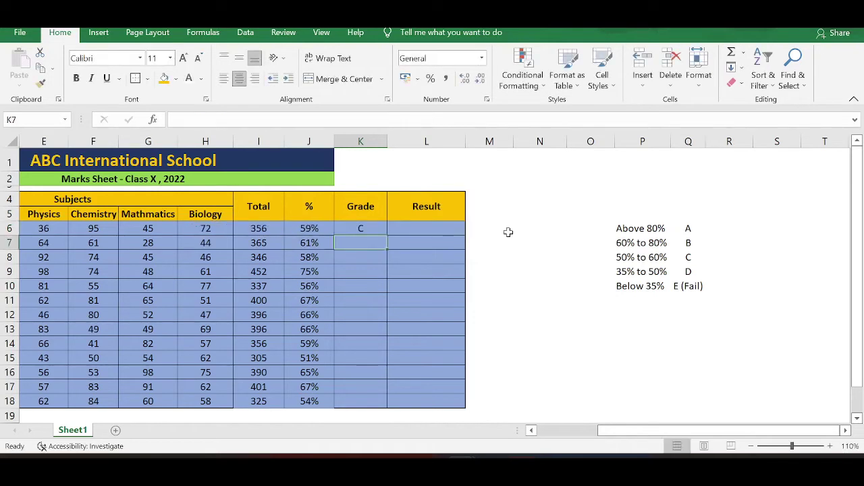
Step: Fill K6's nested IF grade formula down to K18, showing B or C for each student
{"action": "key", "text": "Up"}
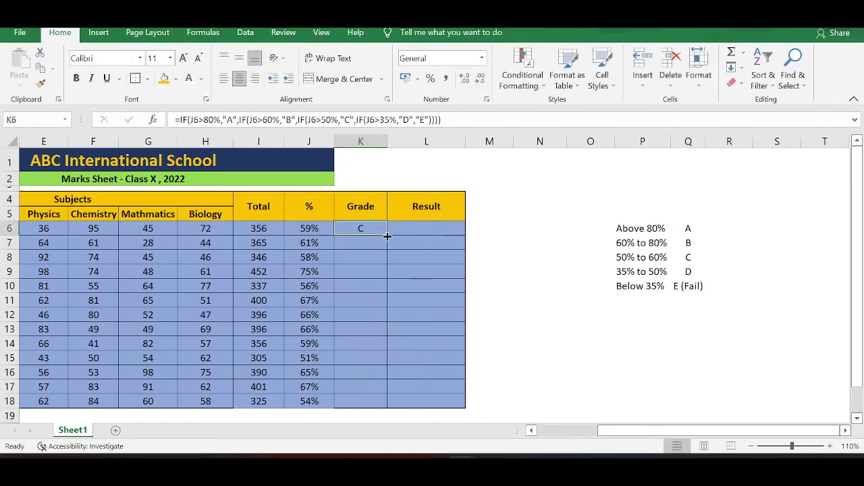
{"action": "left_click_drag", "start_coordinate": [387, 234], "coordinate": [374, 407]}
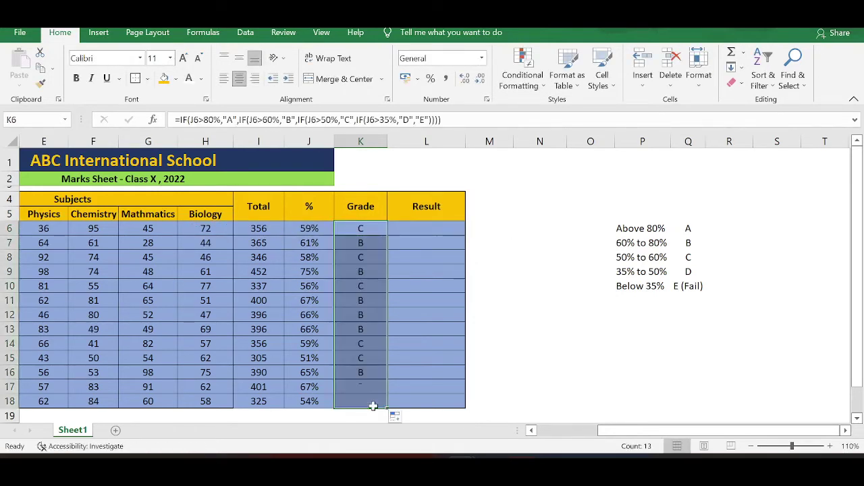
{"action": "left_click", "coordinate": [534, 355]}
{"action": "scroll", "coordinate": [553, 324], "scroll_direction": "left", "scroll_amount": 1}
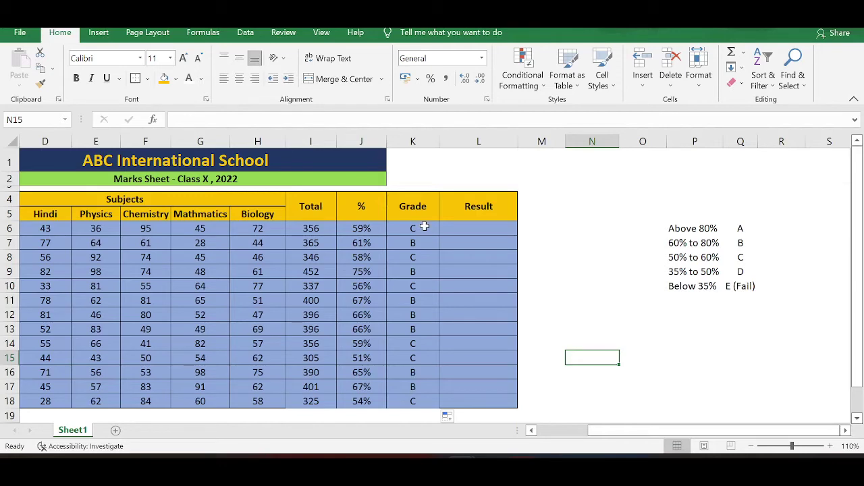
{"action": "scroll", "coordinate": [435, 314], "scroll_direction": "left", "scroll_amount": 3}
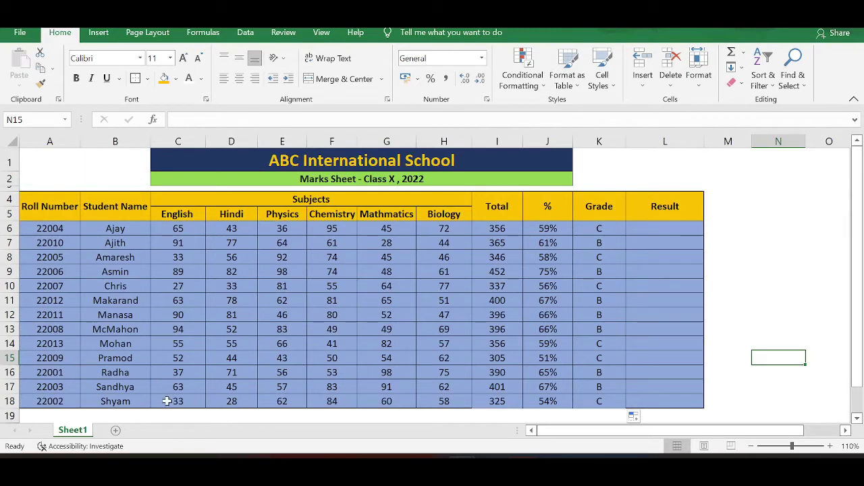
{"action": "left_click", "coordinate": [243, 400]}
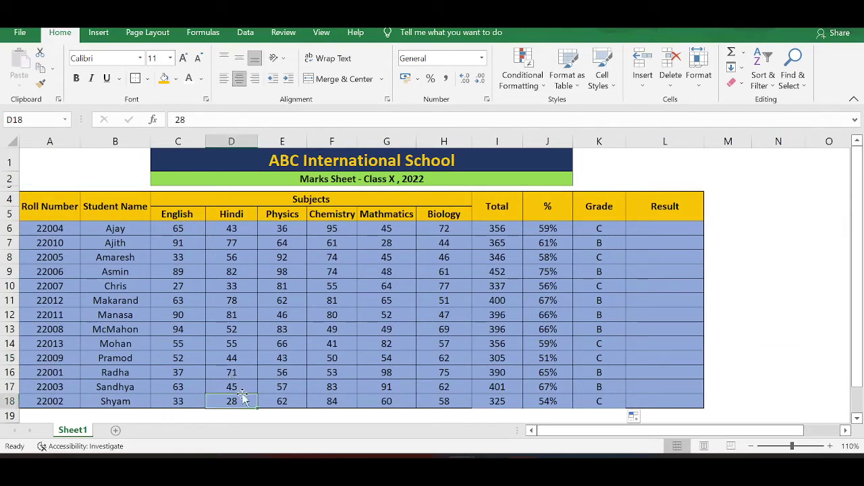
{"action": "key", "text": "Right"}
{"action": "key", "text": "Right"}
{"action": "key", "text": "Right"}
{"action": "key", "text": "Right"}
{"action": "key", "text": "Right"}
{"action": "key", "text": "Right"}
{"action": "key", "text": "Right"}
{"action": "key", "text": "Right"}
{"action": "key", "text": "Right"}
{"action": "key", "text": "Left"}
{"action": "key", "text": "Left"}
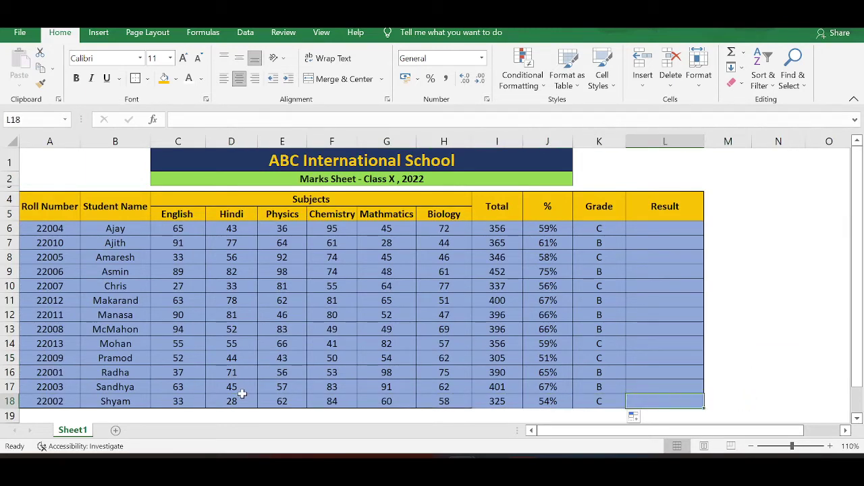
{"action": "key", "text": "ctrl+Up"}
{"action": "key", "text": "Right"}
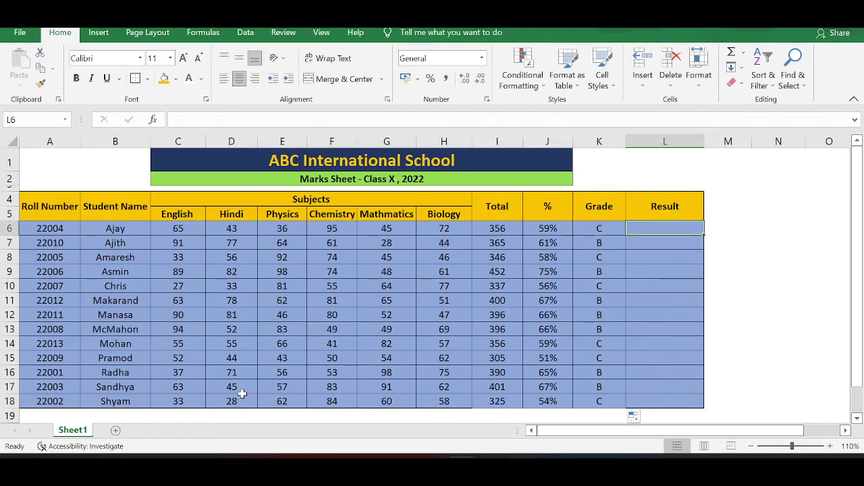
{"action": "key", "text": "Left"}
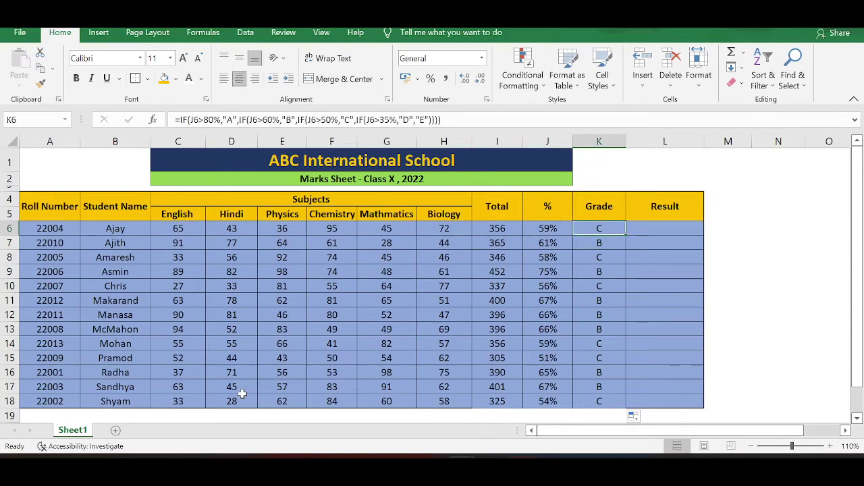
{"action": "key", "text": "Right"}
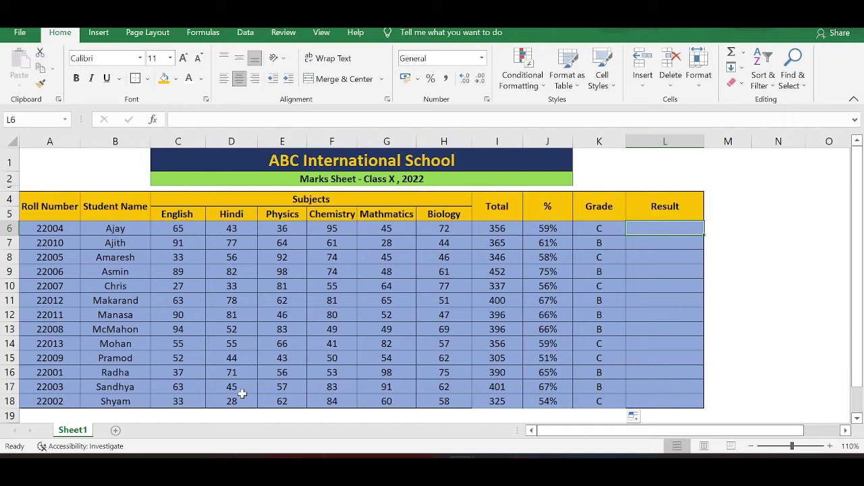
Step: Enter =COUNTIF(C6:H6,"<"&35) in L6, fixing the unquoted <35 criterion after the error
{"action": "type", "text": "="}
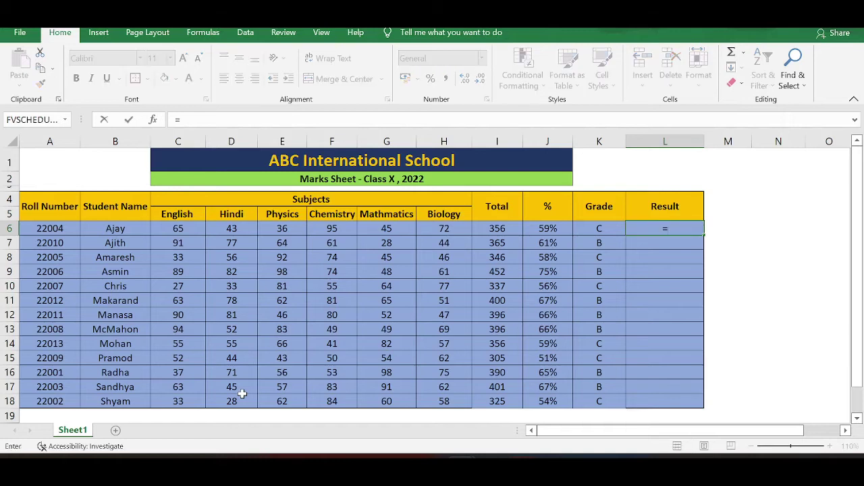
{"action": "type", "text": "countif"}
{"action": "key", "text": "Tab"}
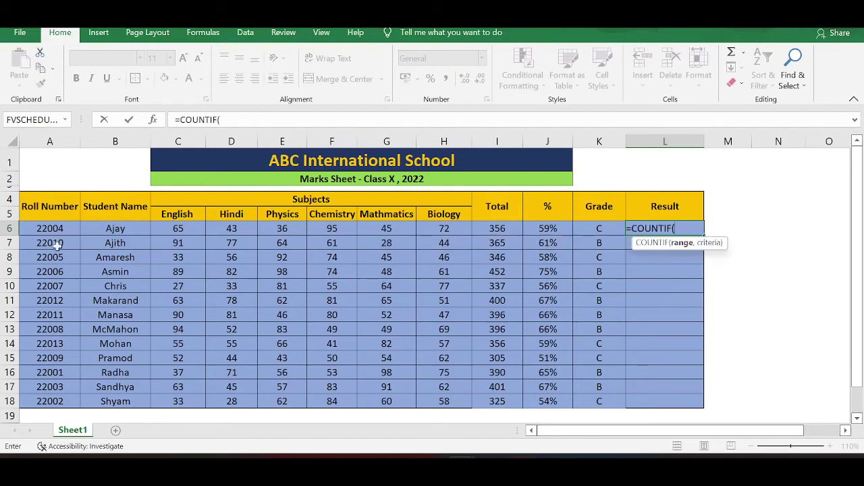
{"action": "left_click_drag", "start_coordinate": [173, 229], "coordinate": [439, 228]}
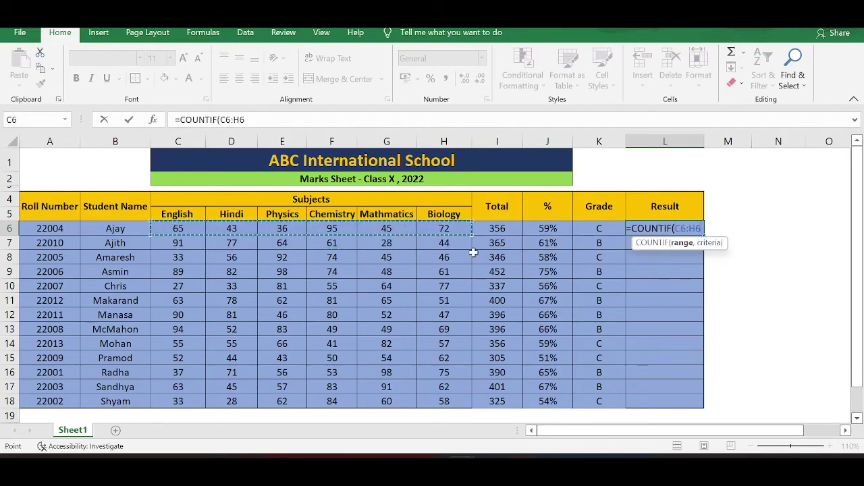
{"action": "type", "text": ",<35)"}
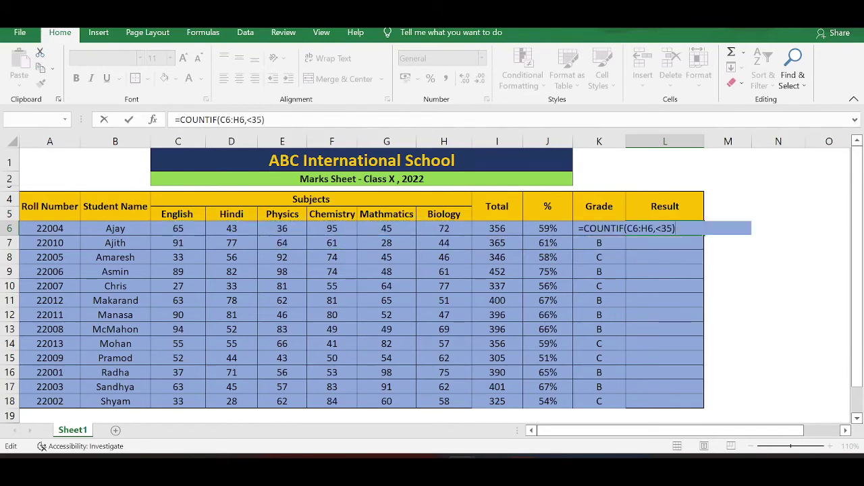
{"action": "key", "text": "BackSpace"}
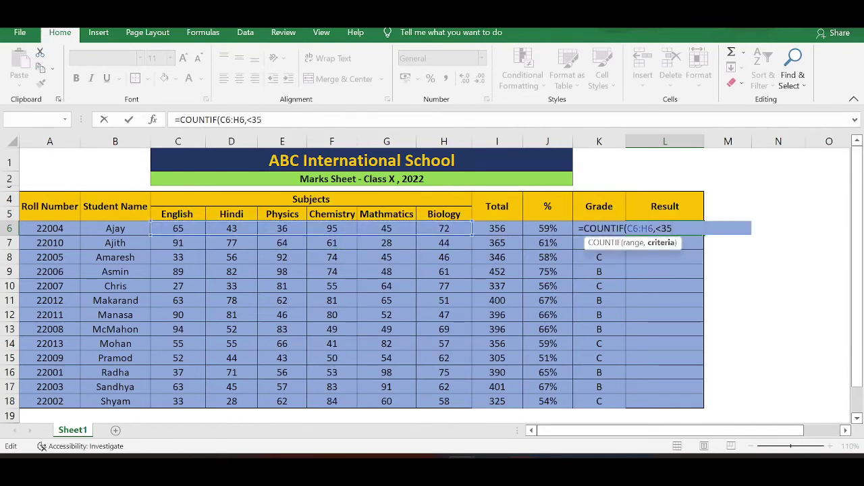
{"action": "type", "text": ")"}
{"action": "key", "text": "Return"}
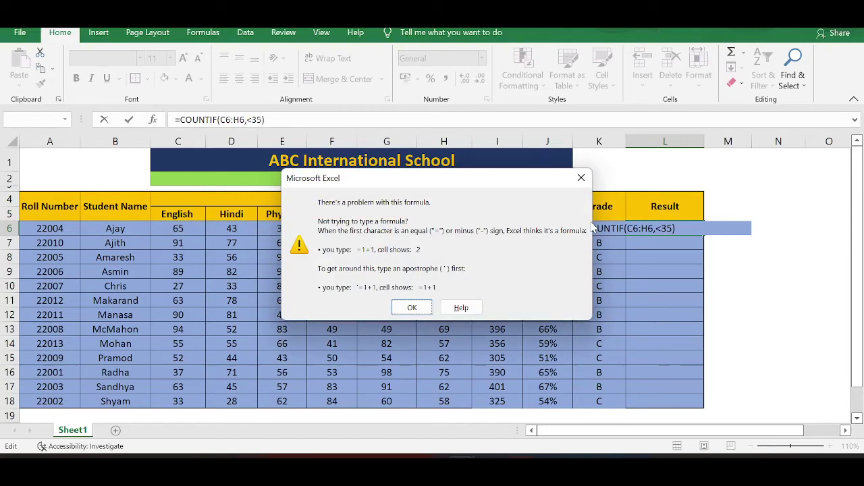
{"action": "key", "text": "Return"}
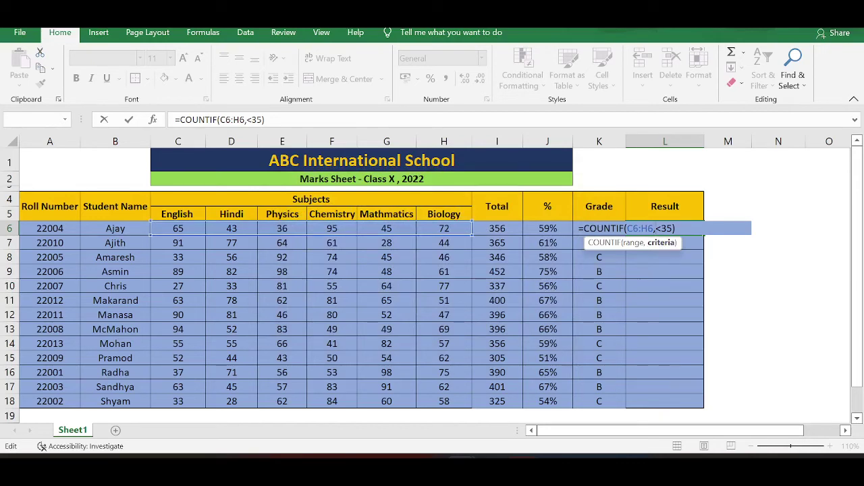
{"action": "type", "text": "\"<\"&"}
Step: Commit the COUNTIF in L6 and fill it down to L18 with Ctrl+D
{"action": "key", "text": "Return"}
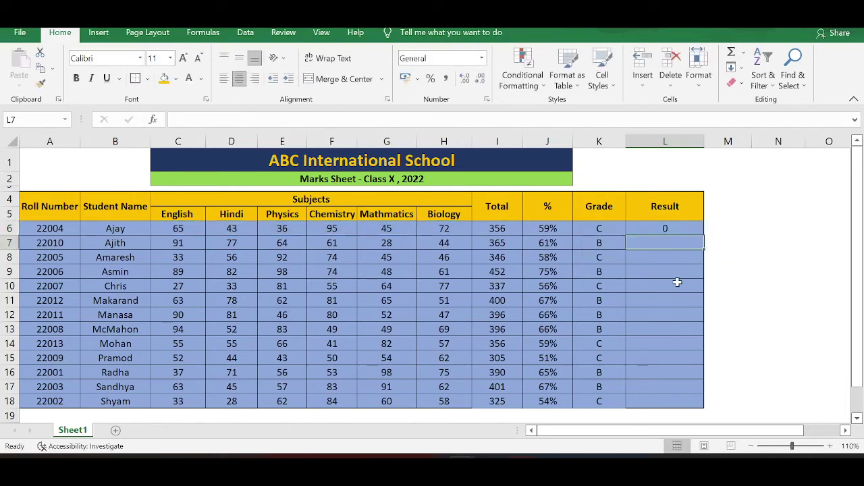
{"action": "key", "text": "Up"}
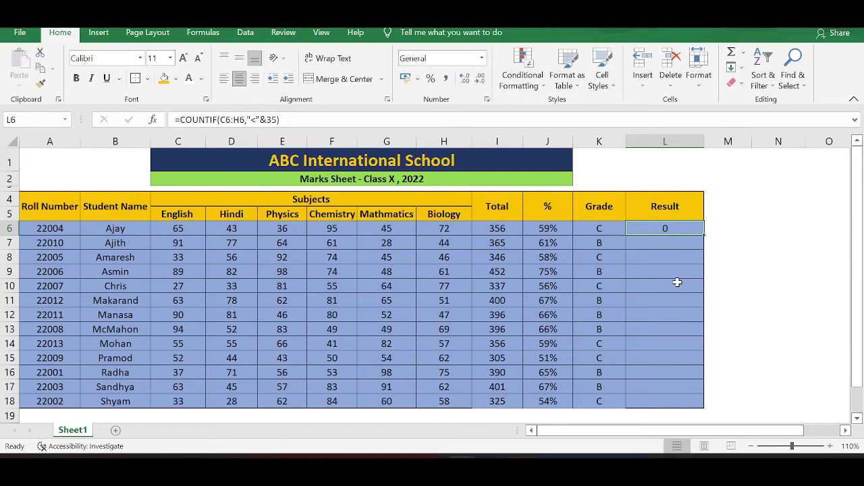
{"action": "key", "text": "shift+Down"}
{"action": "key", "text": "shift+Down"}
{"action": "key", "text": "shift+Down"}
{"action": "key", "text": "shift+Down"}
{"action": "key", "text": "shift+Down"}
{"action": "key", "text": "shift+Down"}
{"action": "key", "text": "shift+Down"}
{"action": "key", "text": "shift+Down"}
{"action": "key", "text": "shift+Down"}
{"action": "key", "text": "shift+Down"}
{"action": "key", "text": "shift+Down"}
{"action": "key", "text": "shift+Down"}
{"action": "key", "text": "shift+Down"}
{"action": "key", "text": "shift+Down"}
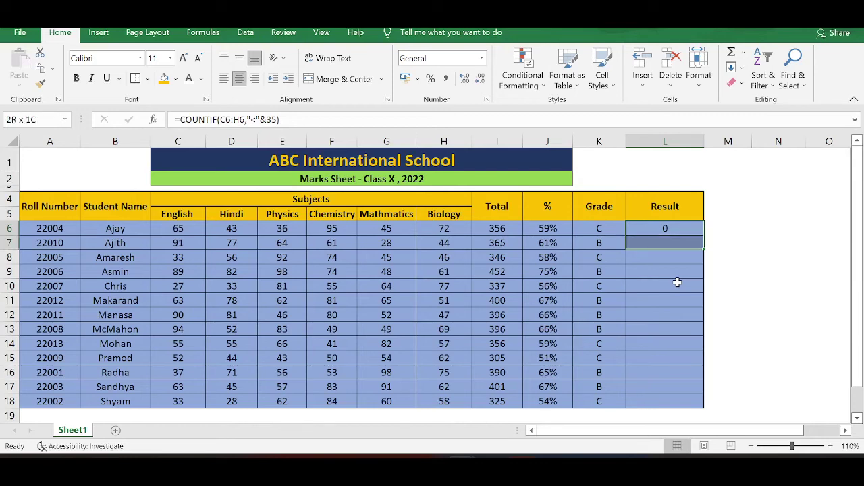
{"action": "key", "text": "shift+Up"}
{"action": "key", "text": "shift+Up"}
{"action": "key", "text": "ctrl+d"}
{"action": "scroll", "coordinate": [672, 257], "scroll_direction": "up", "scroll_amount": 1}
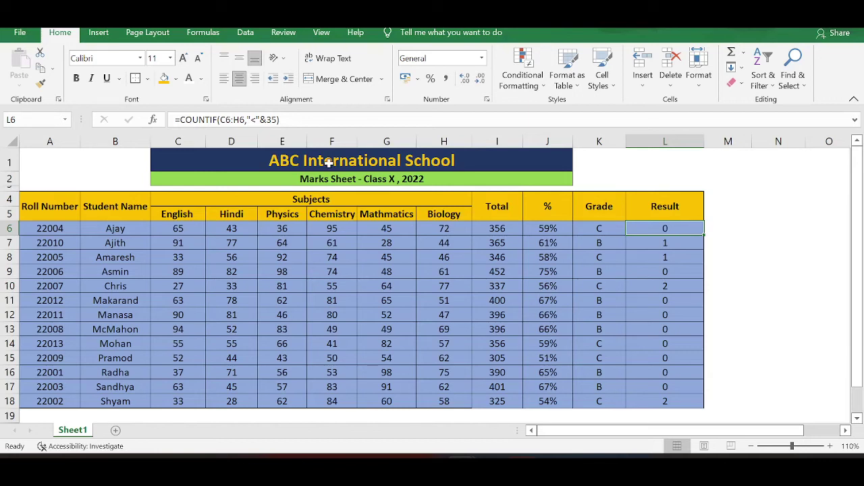
Step: Wrap L6 as =IF(COUNTIF(C6:H6,"<"&35)=0,"PASS","FAIL") so it shows PASS
{"action": "key", "text": "F2"}
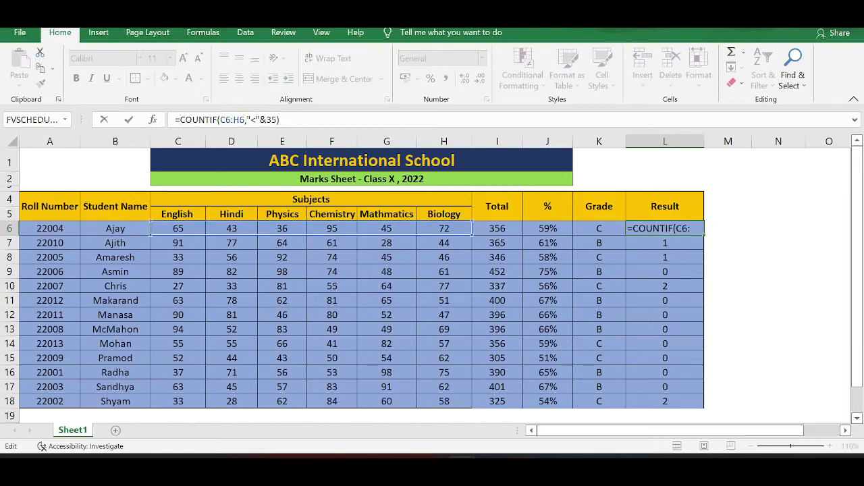
{"action": "type", "text": "if("}
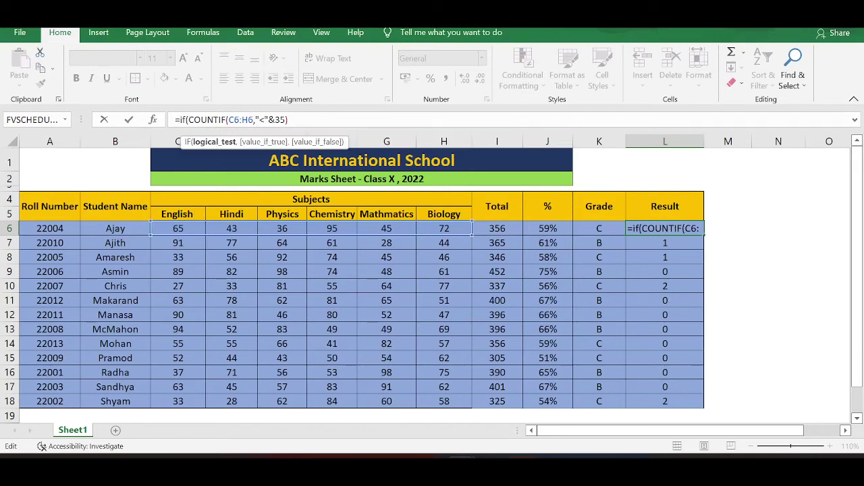
{"action": "key", "text": "shift+Right"}
{"action": "key", "text": "shift+Right"}
{"action": "key", "text": "shift+Right"}
{"action": "key", "text": "shift+Right"}
{"action": "key", "text": "shift+Right"}
{"action": "key", "text": "shift+Right"}
{"action": "key", "text": "shift+Right"}
{"action": "key", "text": "shift+Right"}
{"action": "key", "text": "shift+Right"}
{"action": "key", "text": "shift+Right"}
{"action": "key", "text": "shift+Right"}
{"action": "key", "text": "shift+Right"}
{"action": "key", "text": "shift+Right"}
{"action": "key", "text": "shift+Right"}
{"action": "key", "text": "shift+Right"}
{"action": "key", "text": "shift+Right"}
{"action": "key", "text": "shift+Right"}
{"action": "key", "text": "shift+Right"}
{"action": "key", "text": "shift+Right"}
{"action": "key", "text": "shift+Right"}
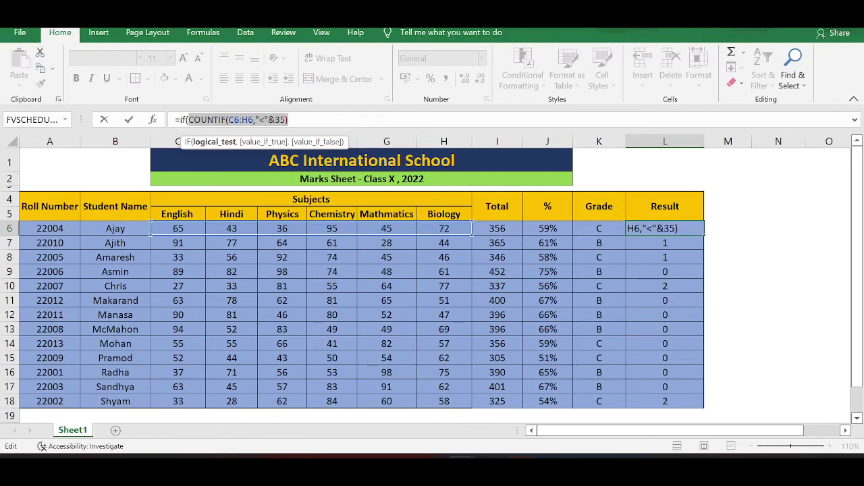
{"action": "key", "text": "Right"}
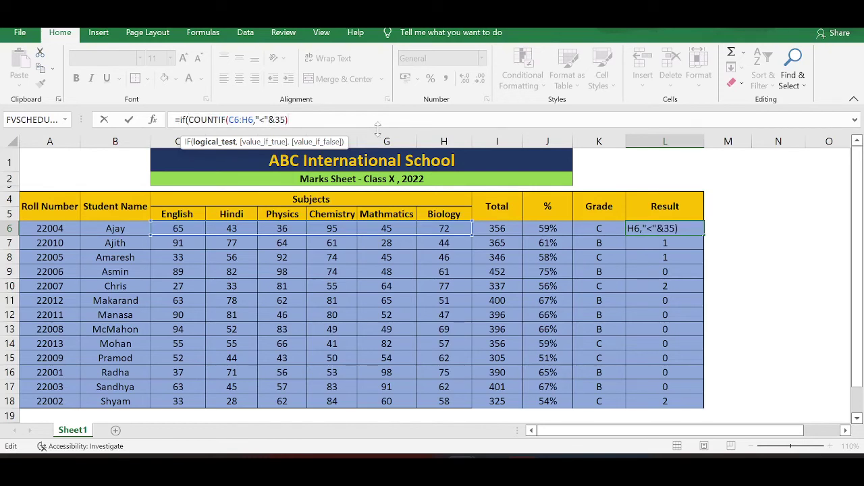
{"action": "type", "text": "=0,\""}
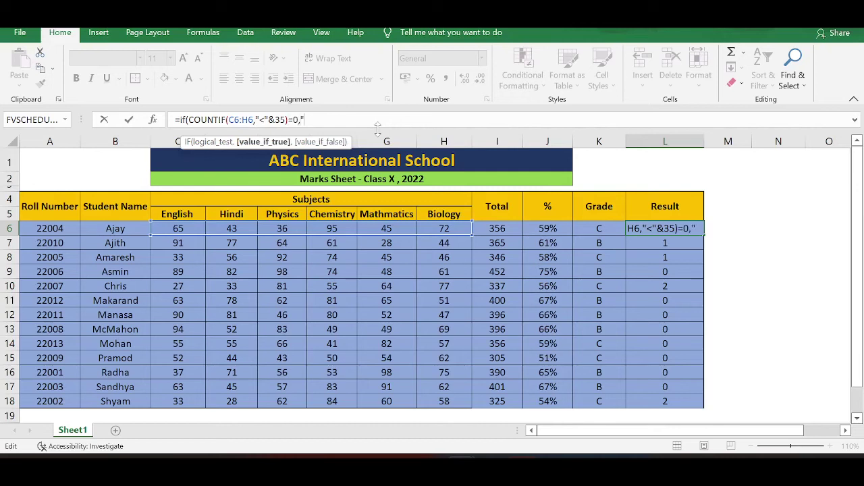
{"action": "type", "text": "PASS\""}
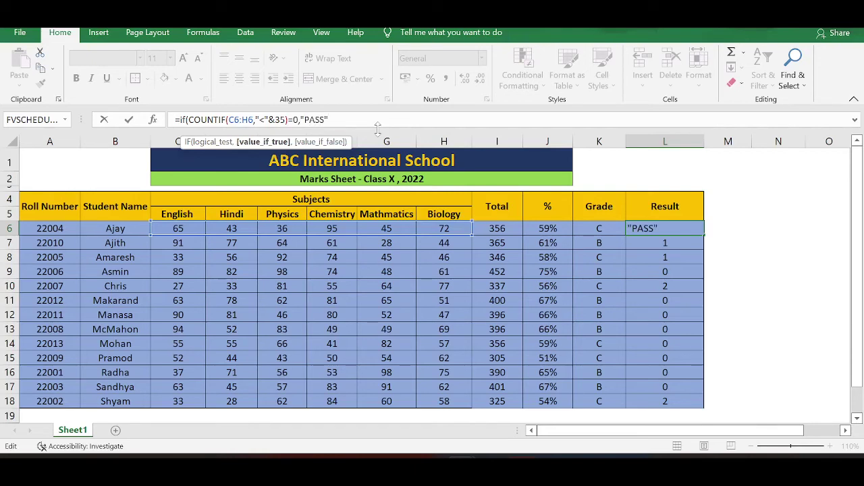
{"action": "type", "text": ",\""}
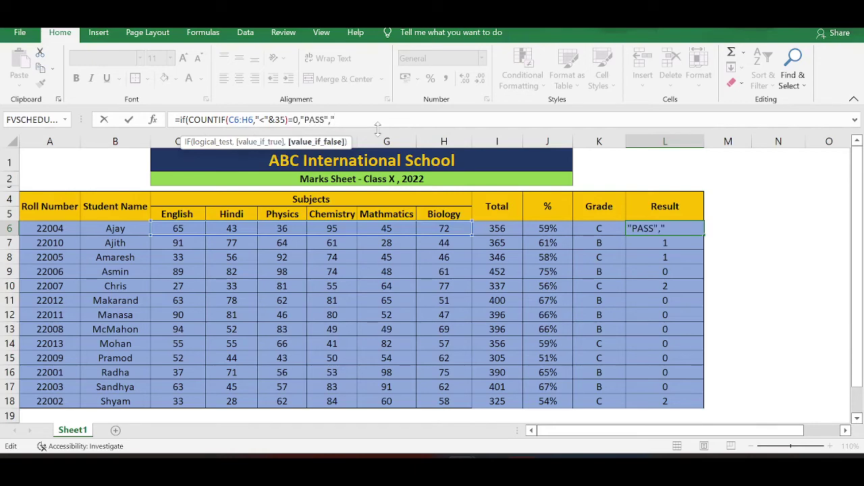
{"action": "type", "text": "FAIL\")"}
{"action": "key", "text": "Return"}
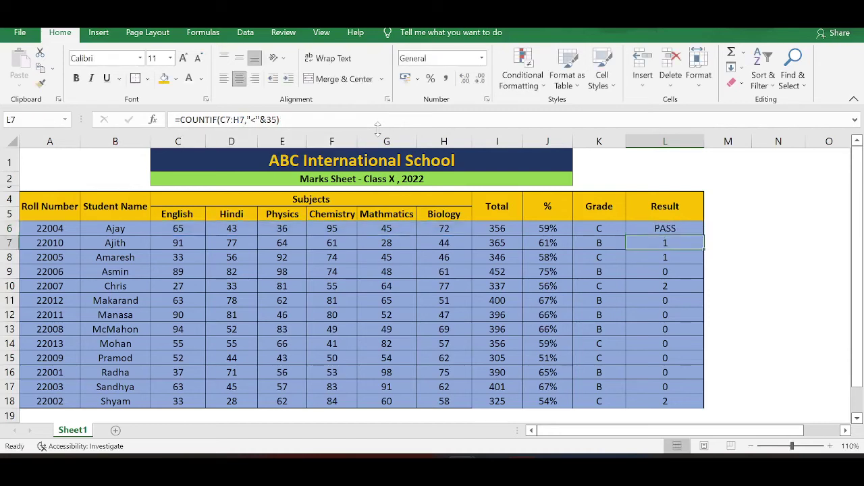
{"action": "key", "text": "Up"}
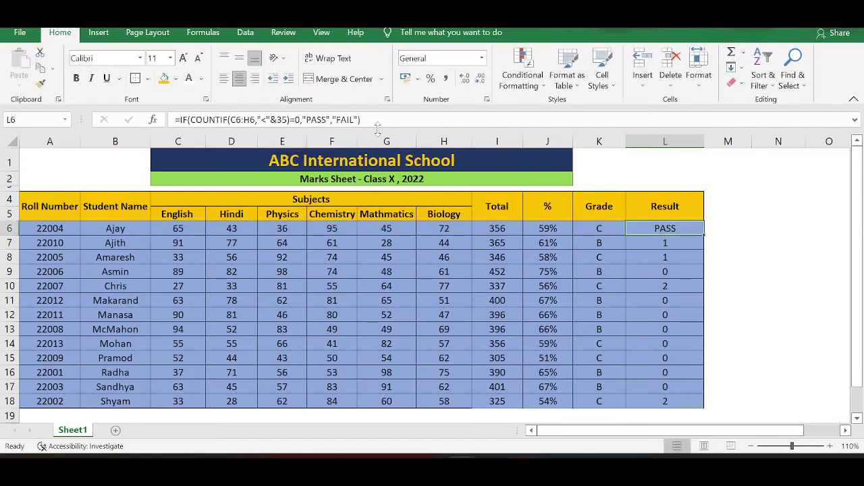
Step: Fill the L6 PASS/FAIL formula down to L18, giving 4 students FAIL
{"action": "left_click", "coordinate": [9, 243]}
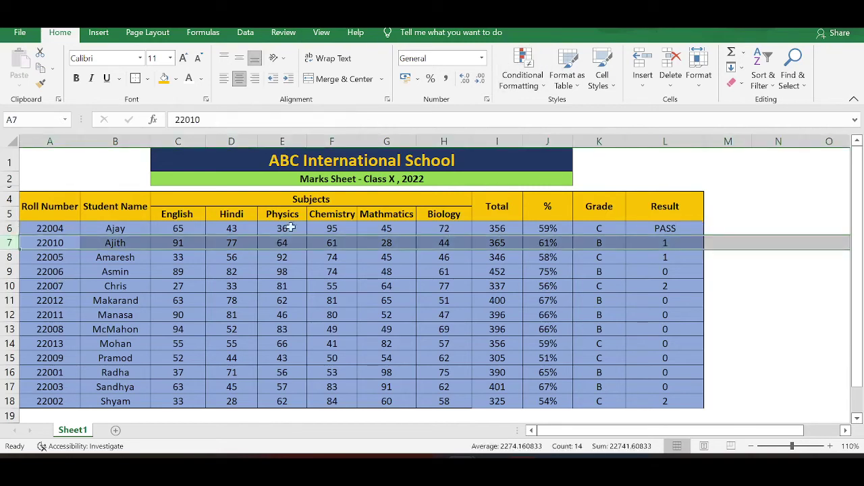
{"action": "left_click", "coordinate": [665, 243]}
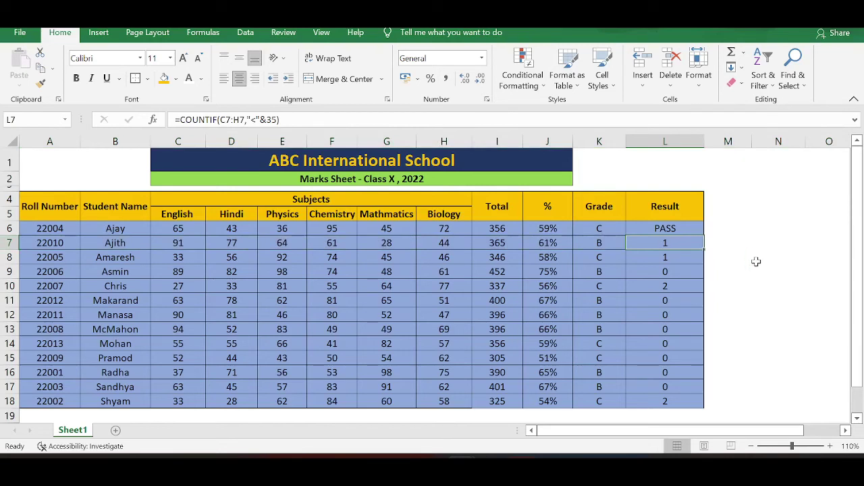
{"action": "left_click", "coordinate": [684, 228]}
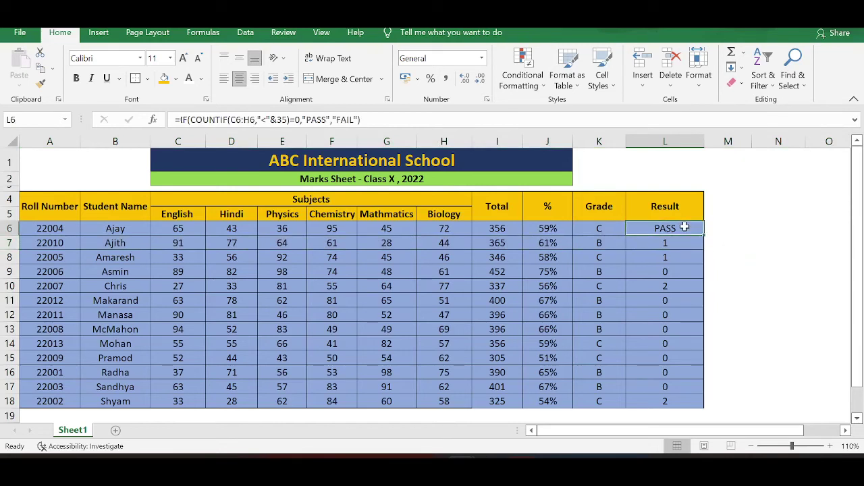
{"action": "left_click_drag", "start_coordinate": [705, 234], "coordinate": [705, 247]}
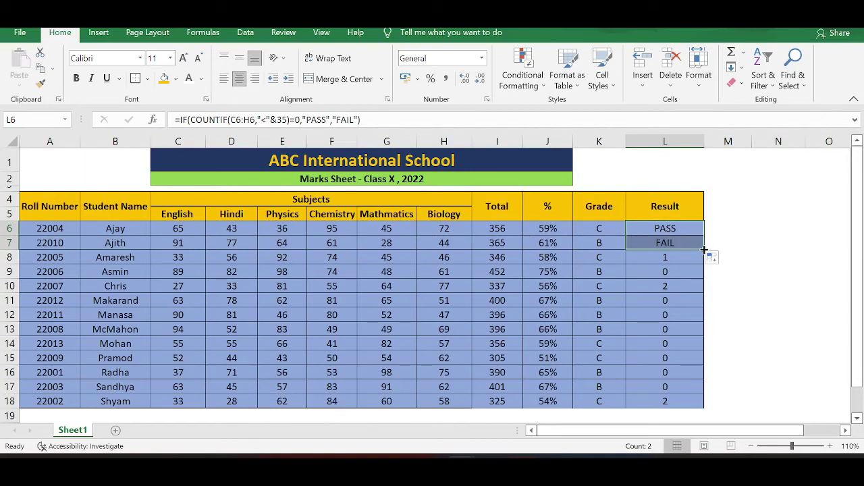
{"action": "left_click_drag", "start_coordinate": [705, 249], "coordinate": [700, 402]}
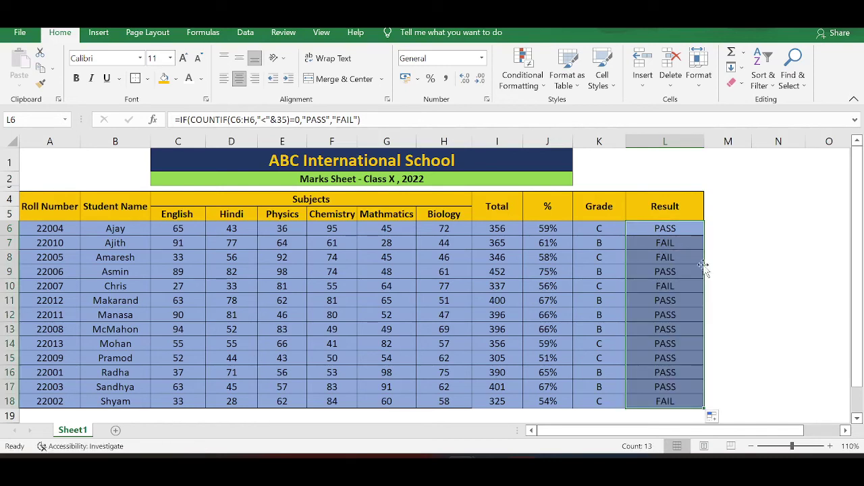
{"action": "key", "text": "Up"}
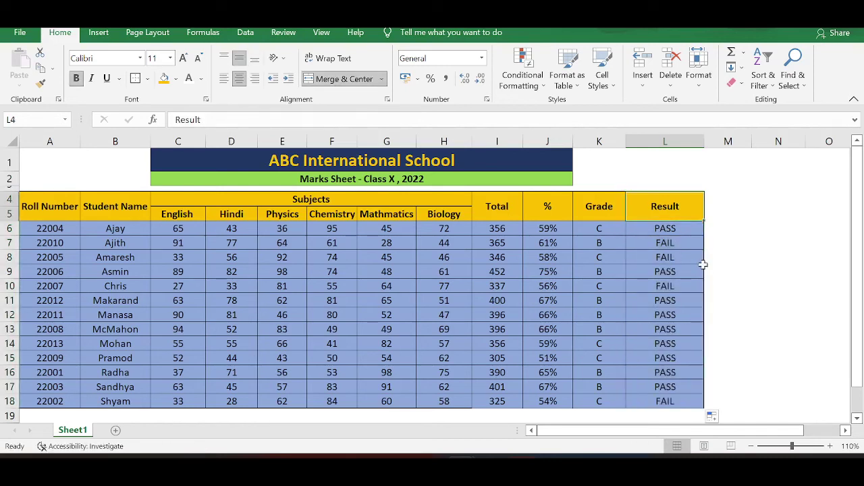
{"action": "key", "text": "Down"}
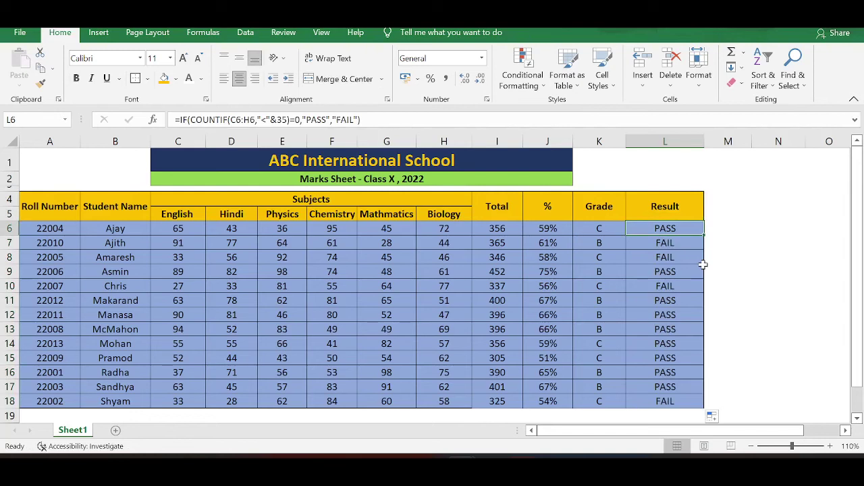
{"action": "key", "text": "Left"}
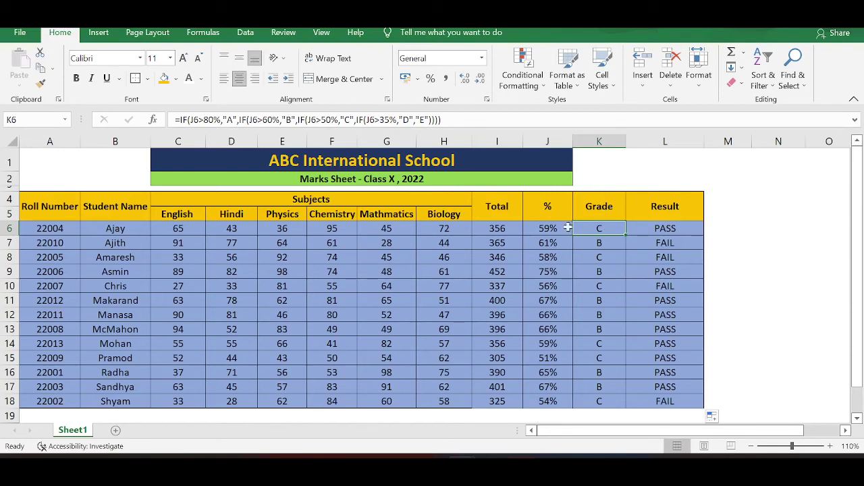
Step: Wrap K6's grade formula in IF(L6="PASS", ..., "E") so non-passing students get E
{"action": "key", "text": "F2"}
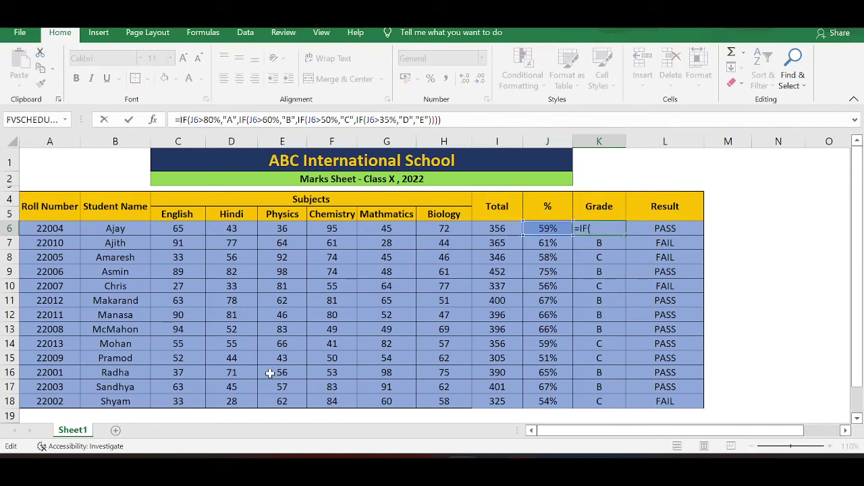
{"action": "type", "text": "IF"}
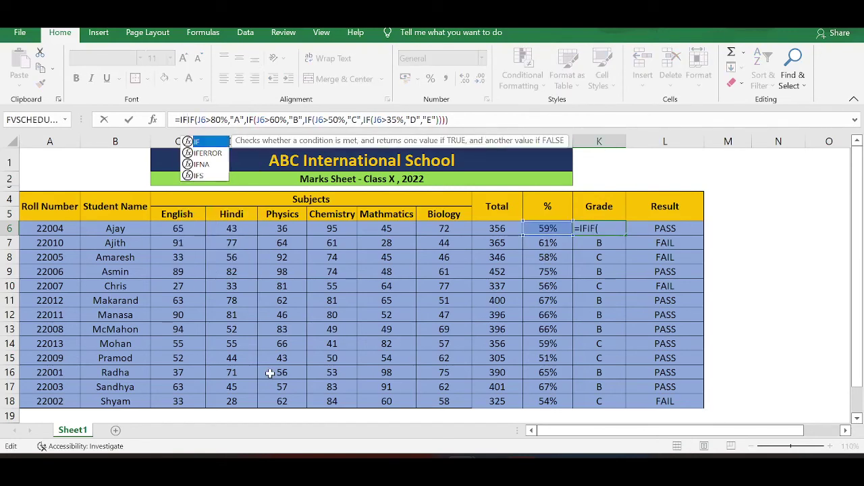
{"action": "type", "text": "("}
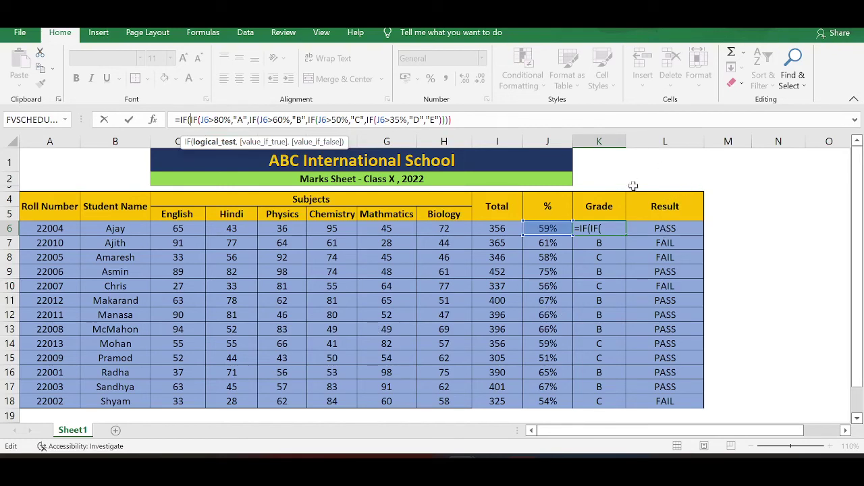
{"action": "left_click", "coordinate": [661, 229]}
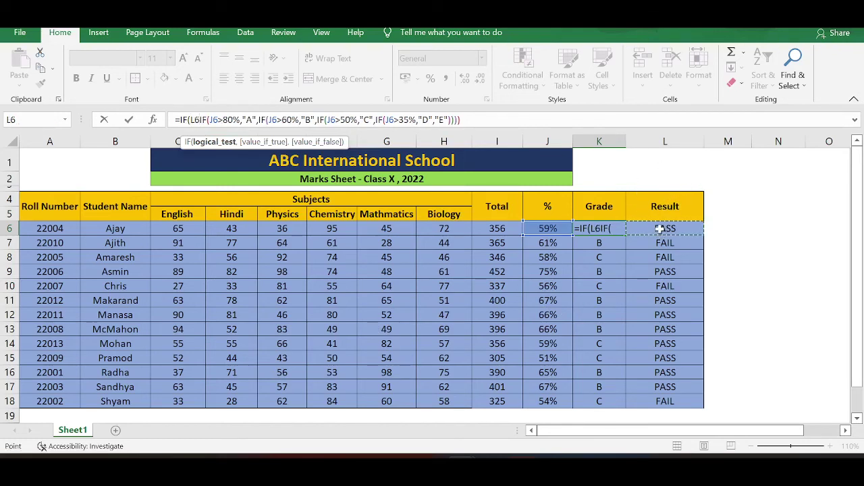
{"action": "type", "text": "=\"PASS"}
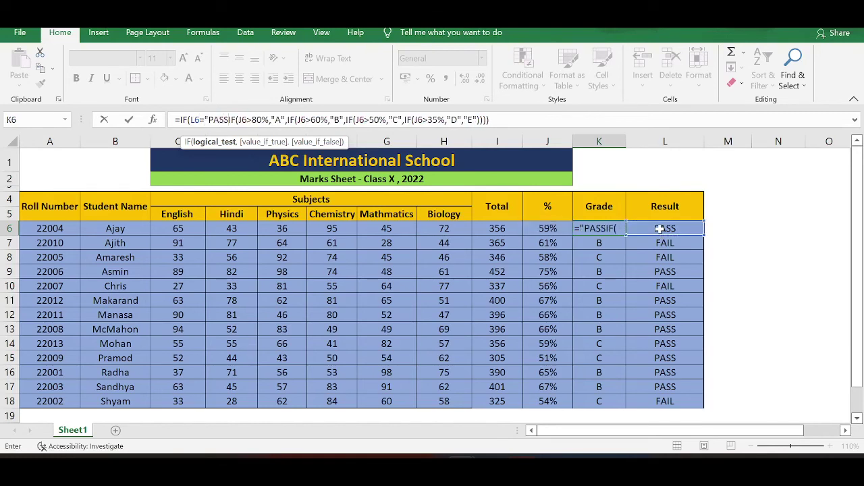
{"action": "type", "text": "\","}
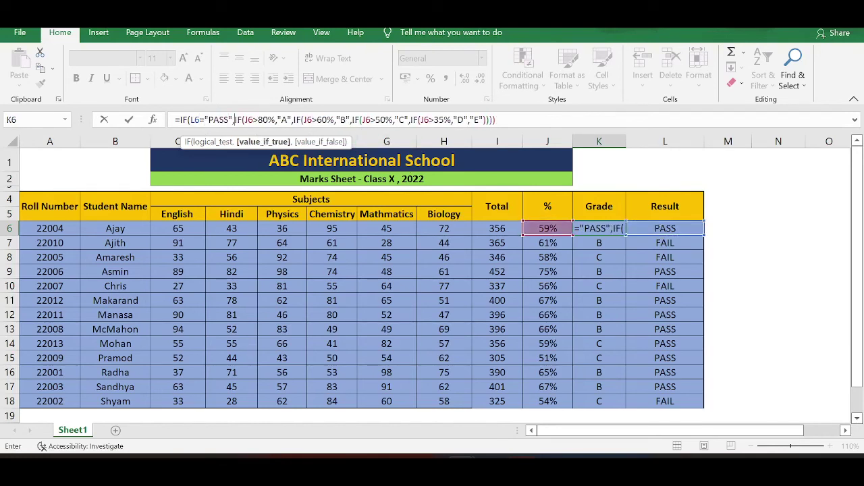
{"action": "left_click", "coordinate": [497, 119]}
{"action": "type", "text": ",\"E"}
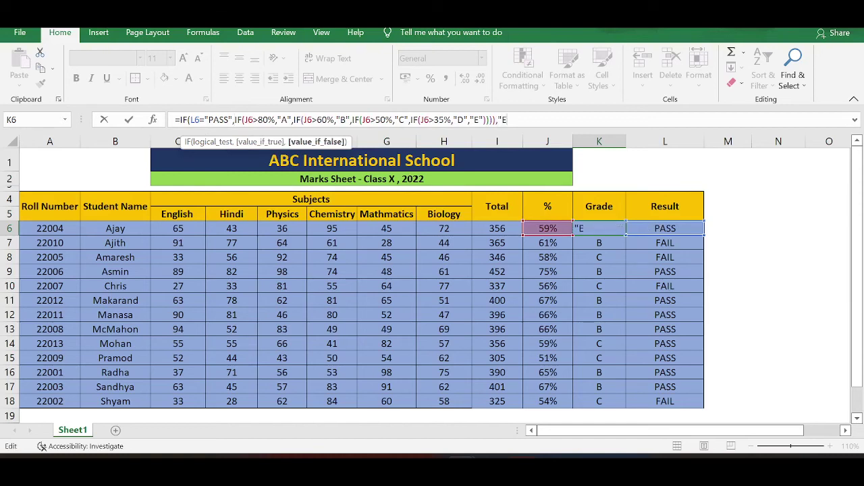
{"action": "type", "text": "\""}
{"action": "key", "text": "Right"}
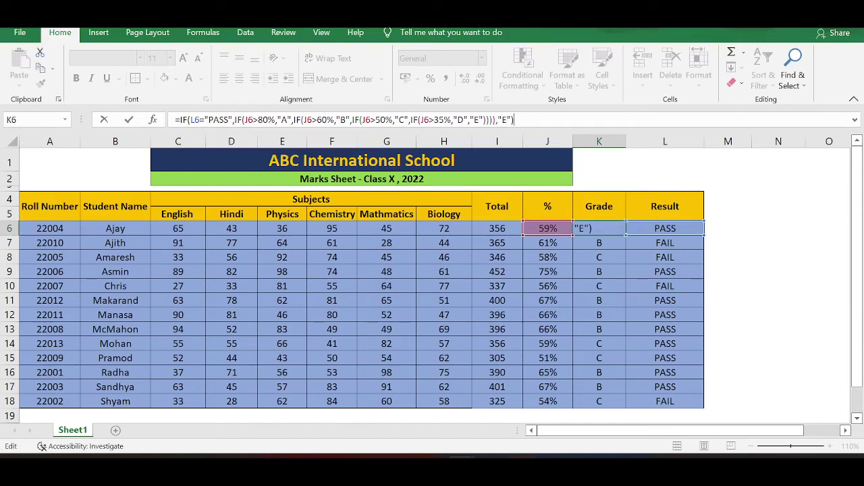
{"action": "key", "text": "Return"}
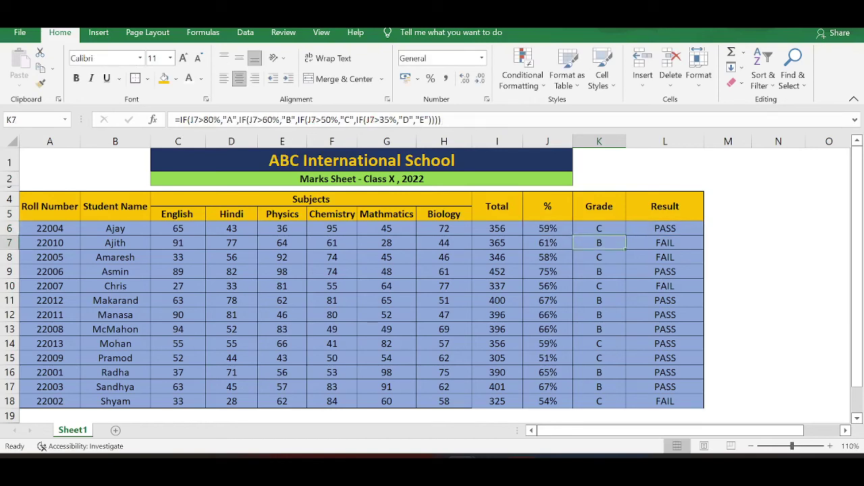
{"action": "left_click", "coordinate": [15, 247]}
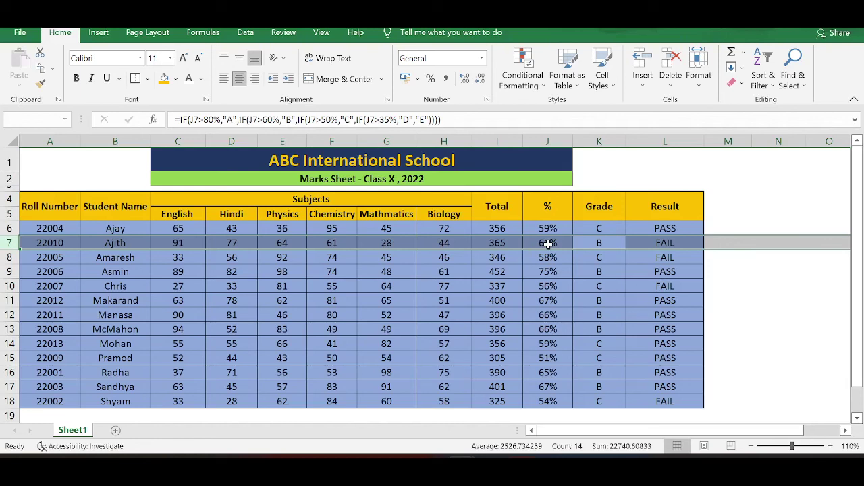
Step: Fill the revised grade formula from K6 down to K18, giving the FAIL students grade E
{"action": "left_click", "coordinate": [613, 228]}
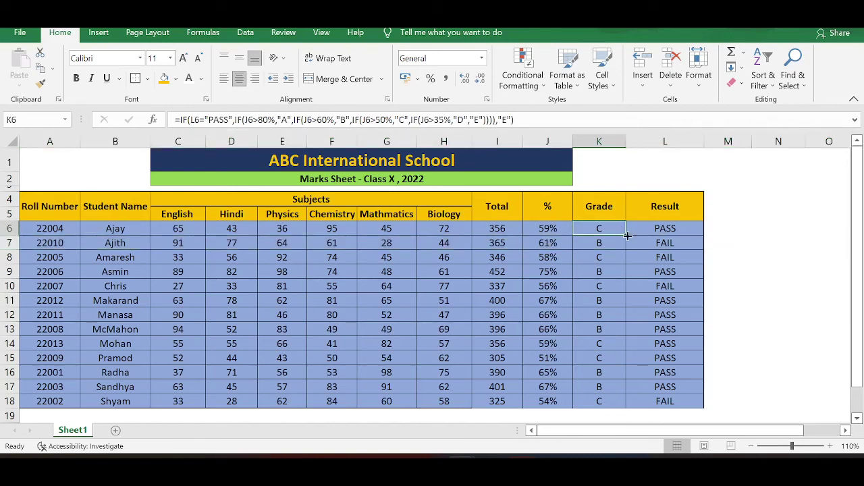
{"action": "left_click_drag", "start_coordinate": [627, 235], "coordinate": [625, 247]}
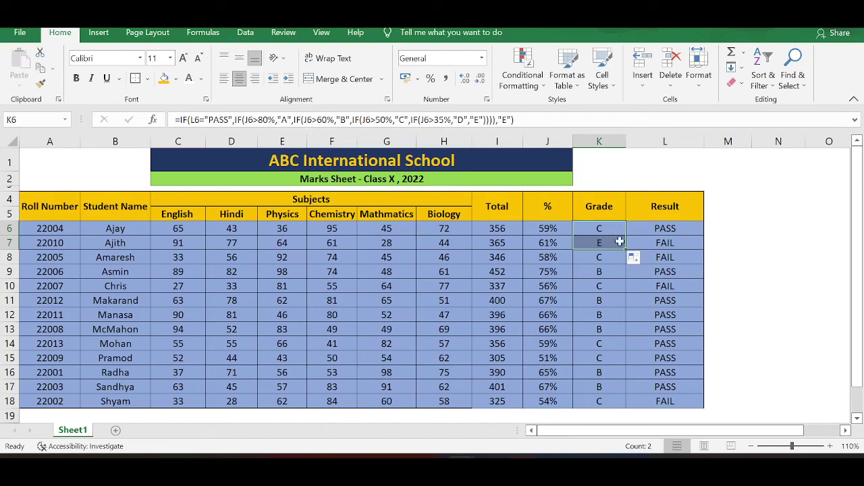
{"action": "left_click_drag", "start_coordinate": [626, 250], "coordinate": [625, 403]}
{"action": "left_click", "coordinate": [728, 329]}
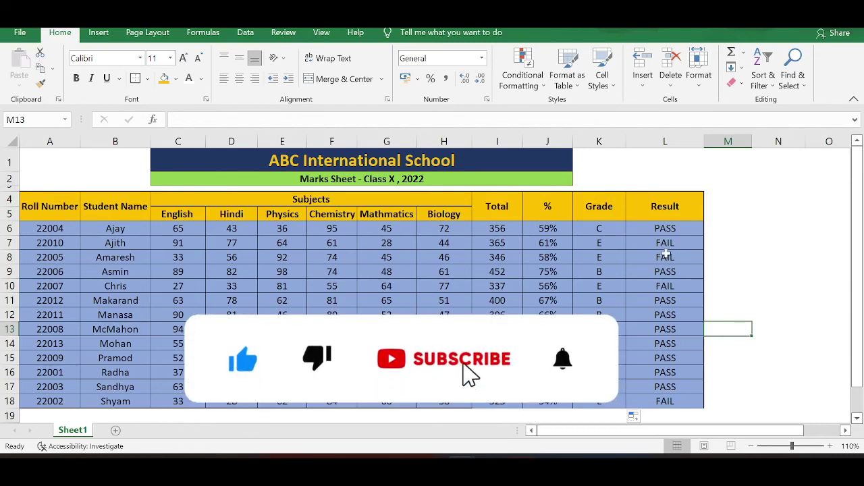
{"action": "key", "text": "ctrl+Home"}
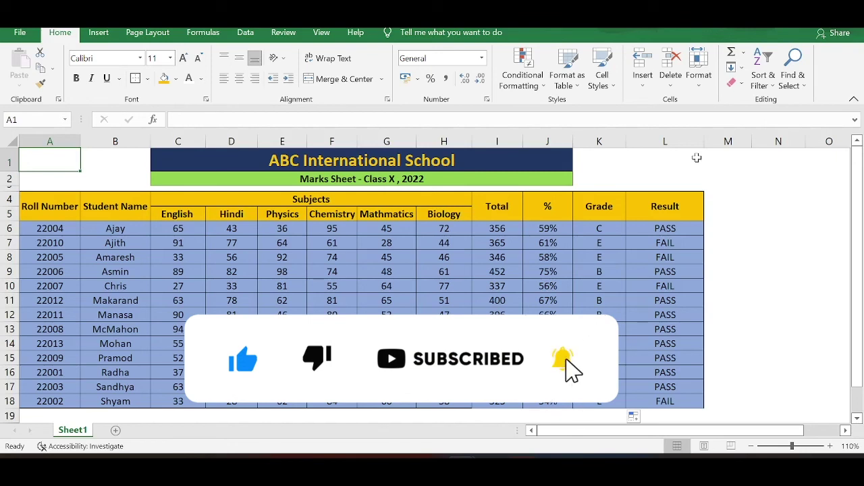